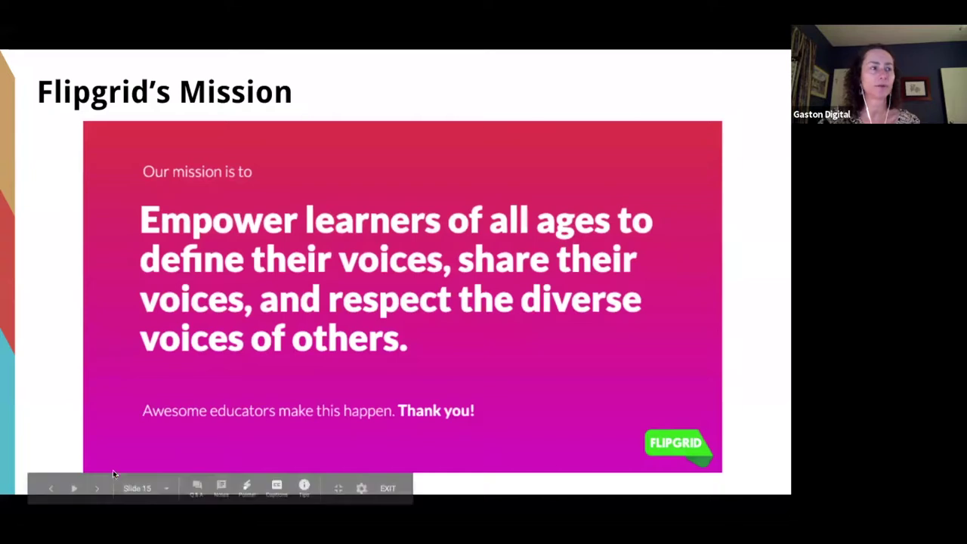
# Step: Advance the slideshow through FlipGrid Benefits and Video options to the Let's Do This slide
pyautogui.click(98, 490)
pyautogui.click(99, 489)
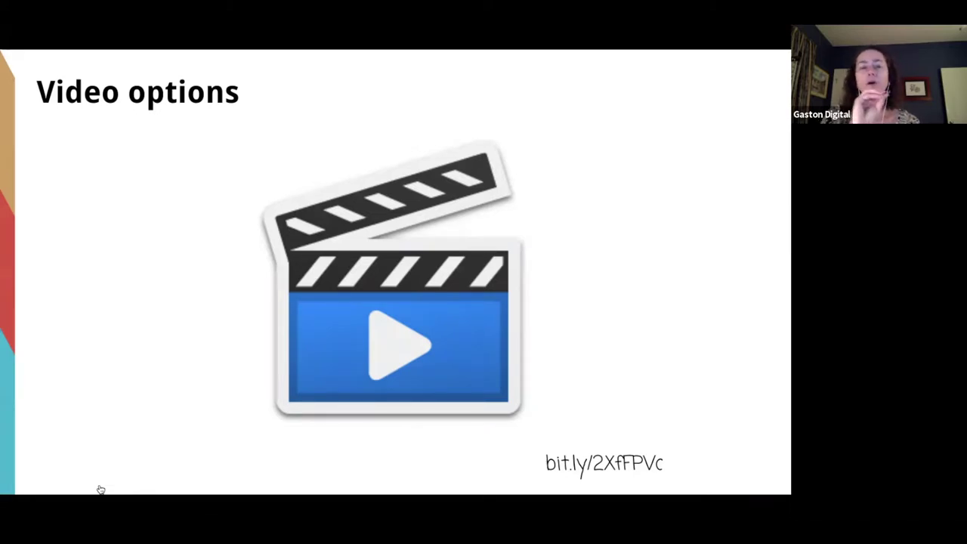
pyautogui.click(98, 489)
# Step: Advance two slides to Responding to Topics, then switch to the Flipgrid grid tab
pyautogui.click(96, 488)
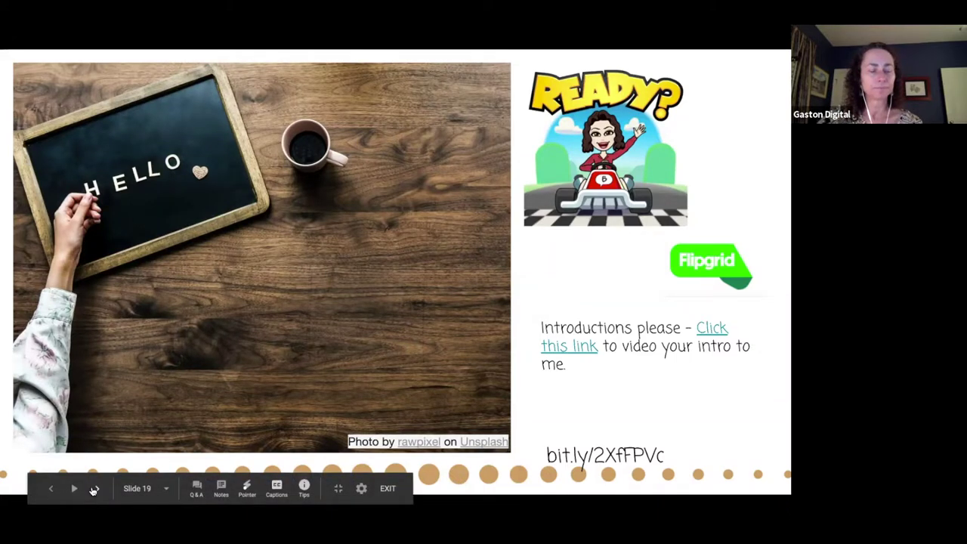
pyautogui.click(96, 489)
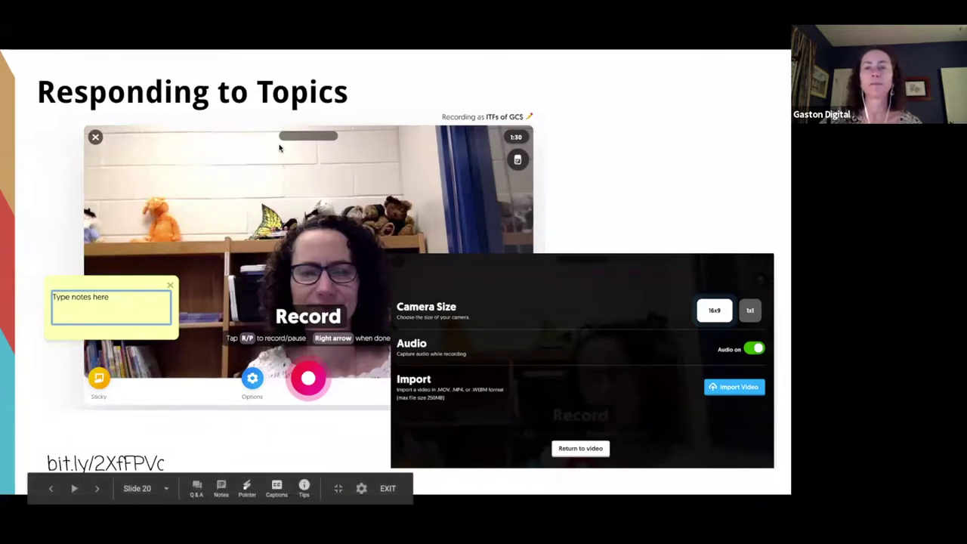
pyautogui.hotkey('ctrl', 'Tab')
# Step: Scroll through the grid's list of topics
pyautogui.scroll(-1, 399, 303)
pyautogui.scroll(-2, 398, 303)
pyautogui.scroll(-2, 398, 303)
pyautogui.scroll(3, 398, 303)
pyautogui.scroll(-2, 398, 303)
pyautogui.scroll(2, 397, 303)
pyautogui.scroll(3, 395, 302)
pyautogui.scroll(-1, 395, 302)
pyautogui.scroll(-1, 395, 303)
pyautogui.scroll(-2, 396, 303)
pyautogui.scroll(-1, 395, 303)
pyautogui.scroll(-1, 395, 303)
pyautogui.scroll(-2, 395, 302)
# Step: Browse the Awesome Responses grid and play the last response video
pyautogui.scroll(-2, 407, 361)
pyautogui.scroll(-3, 407, 361)
pyautogui.scroll(-2, 407, 360)
pyautogui.scroll(-3, 406, 360)
pyautogui.scroll(2, 406, 360)
pyautogui.scroll(-2, 406, 360)
pyautogui.scroll(-2, 422, 334)
pyautogui.scroll(-3, 422, 335)
pyautogui.scroll(-2, 422, 334)
pyautogui.scroll(-10, 422, 335)
pyautogui.scroll(8, 421, 335)
pyautogui.scroll(10, 422, 335)
pyautogui.scroll(3, 422, 335)
pyautogui.scroll(-5, 422, 335)
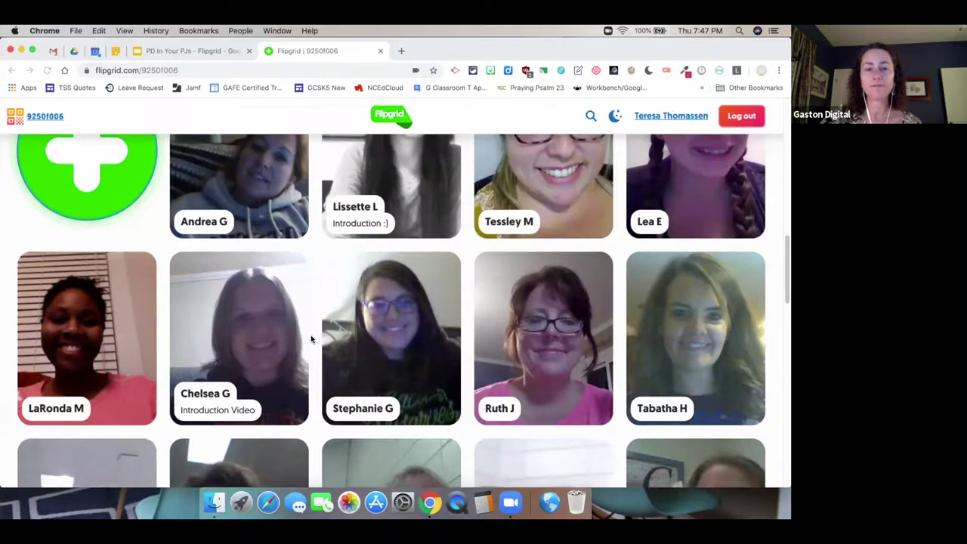
pyautogui.scroll(3, 310, 340)
pyautogui.scroll(-5, 415, 314)
pyautogui.scroll(-5, 416, 312)
pyautogui.click(556, 282)
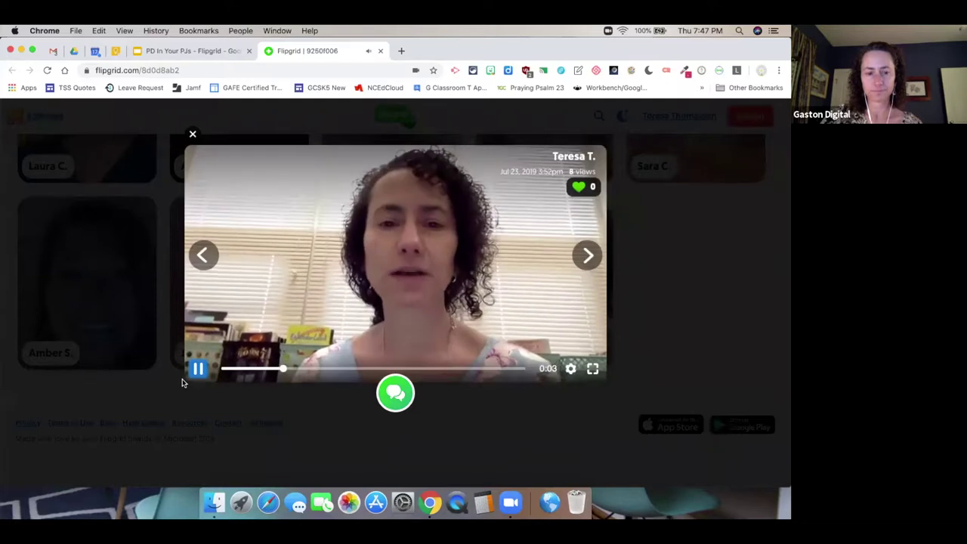
pyautogui.click(197, 371)
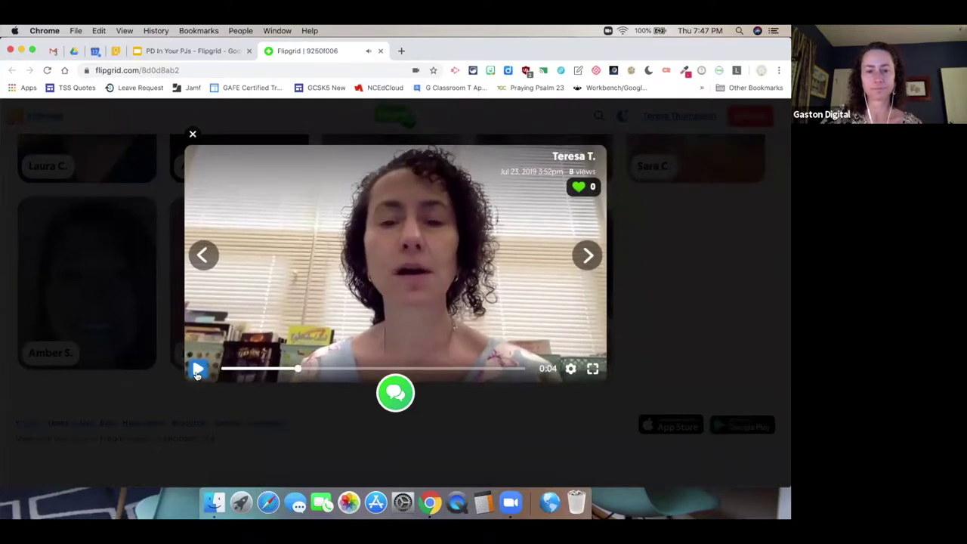
pyautogui.click(395, 394)
pyautogui.click(175, 147)
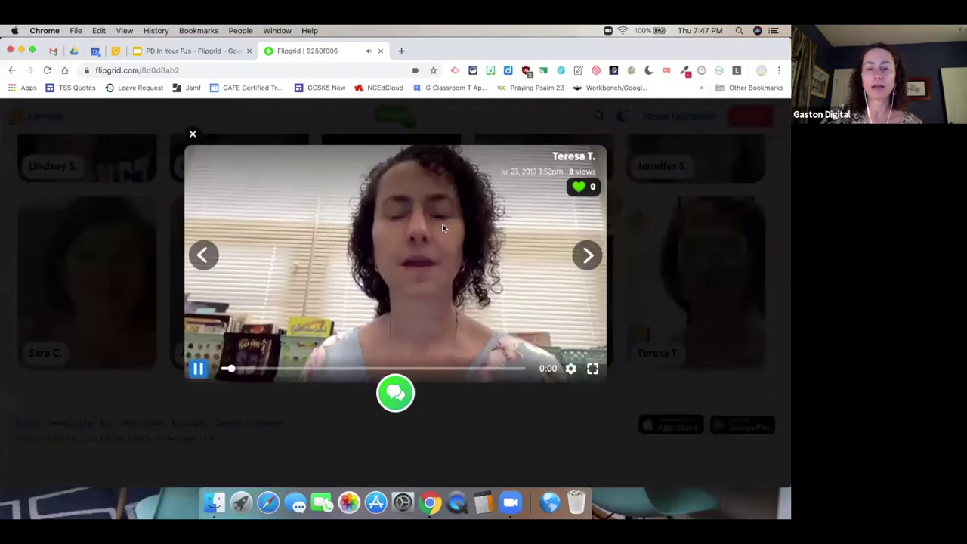
pyautogui.click(193, 136)
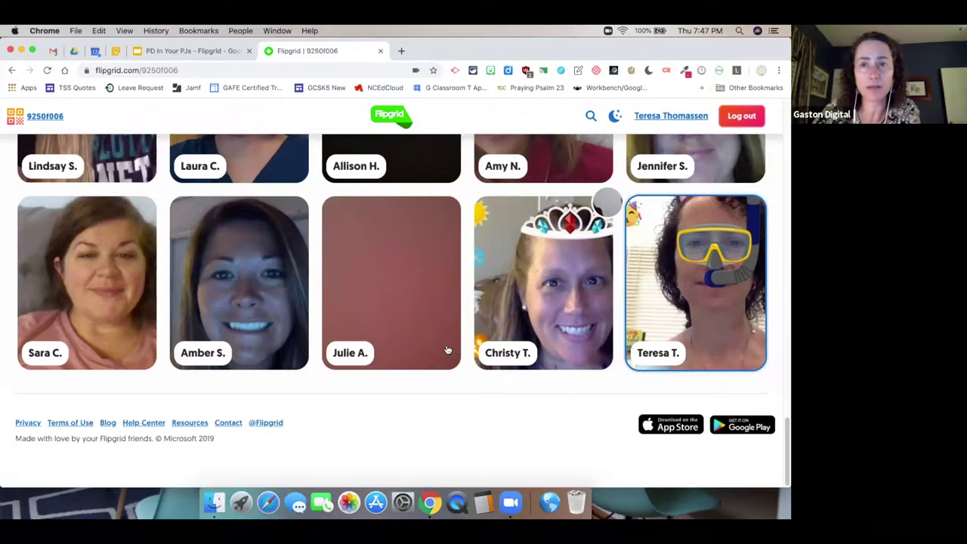
pyautogui.scroll(10, 447, 350)
pyautogui.scroll(10, 446, 350)
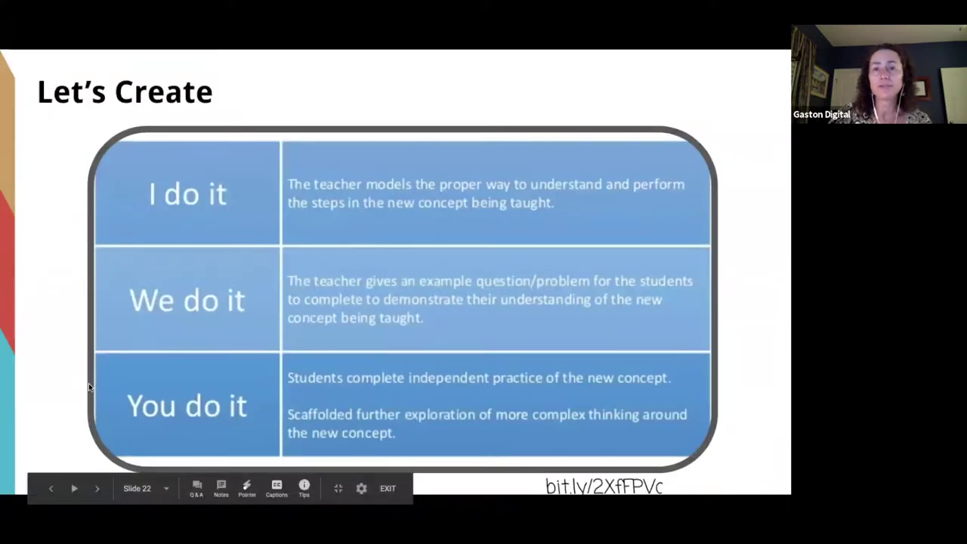
# Step: Advance the slideshow to the Creating your account slide
pyautogui.click(96, 490)
# Step: Glance at the Flipgrid grids tab, then return to the slides and open the linked Flipgrid eBook PDF
pyautogui.hotkey('ctrl', 'Tab')
pyautogui.click(218, 53)
pyautogui.click(437, 454)
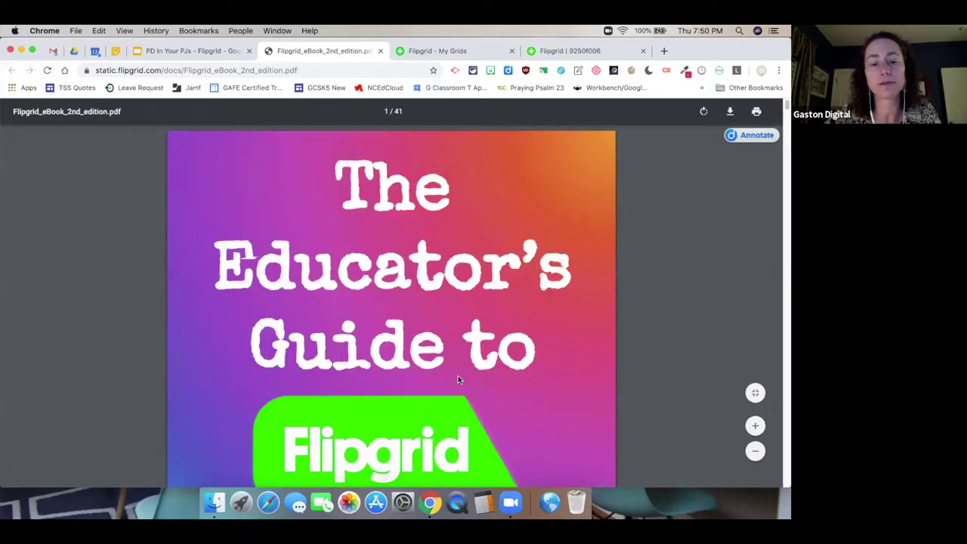
# Step: Scroll the eBook PDF to its Creating Your Account section
pyautogui.scroll(-1, 458, 379)
pyautogui.scroll(-5, 458, 379)
pyautogui.scroll(-5, 458, 379)
pyautogui.scroll(-5, 458, 380)
pyautogui.scroll(-5, 458, 380)
pyautogui.scroll(-5, 458, 379)
pyautogui.scroll(-3, 458, 380)
pyautogui.scroll(-3, 458, 380)
pyautogui.scroll(-2, 458, 379)
pyautogui.scroll(-5, 458, 380)
pyautogui.scroll(-3, 453, 378)
pyautogui.scroll(-2, 431, 371)
pyautogui.scroll(1, 378, 297)
pyautogui.scroll(1, 377, 297)
pyautogui.scroll(3, 505, 346)
pyautogui.scroll(2, 505, 346)
# Step: Close the PDF and advance the slideshow to the Your Turn pause slide
pyautogui.click(381, 51)
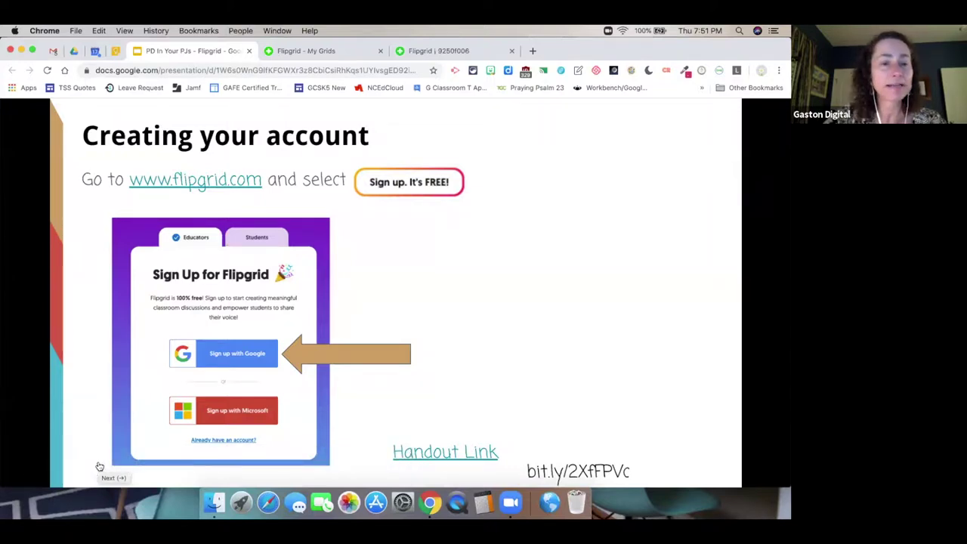
pyautogui.click(96, 462)
# Step: Advance to Creating a Grid & Topic, exit the slideshow, and switch to the Flipgrid My Grids tab
pyautogui.click(97, 488)
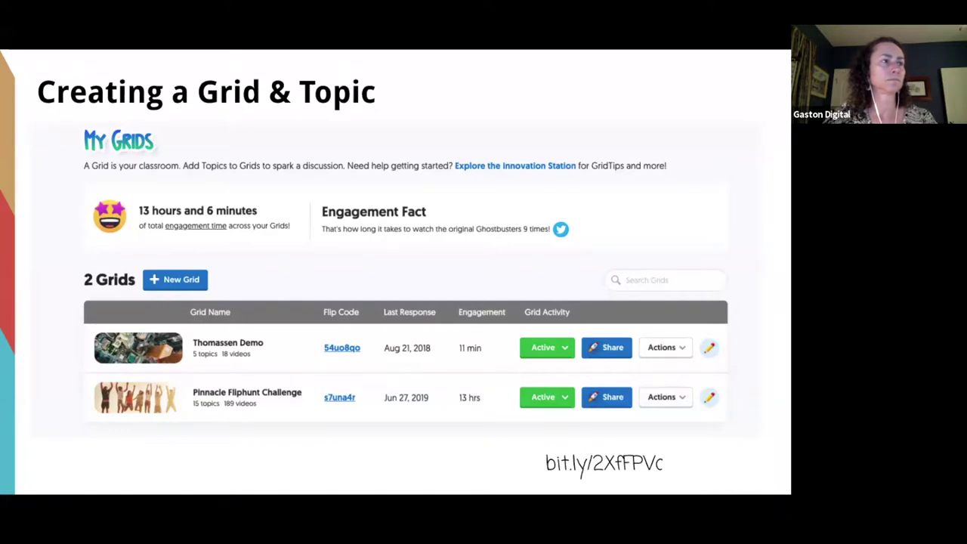
pyautogui.press('Escape')
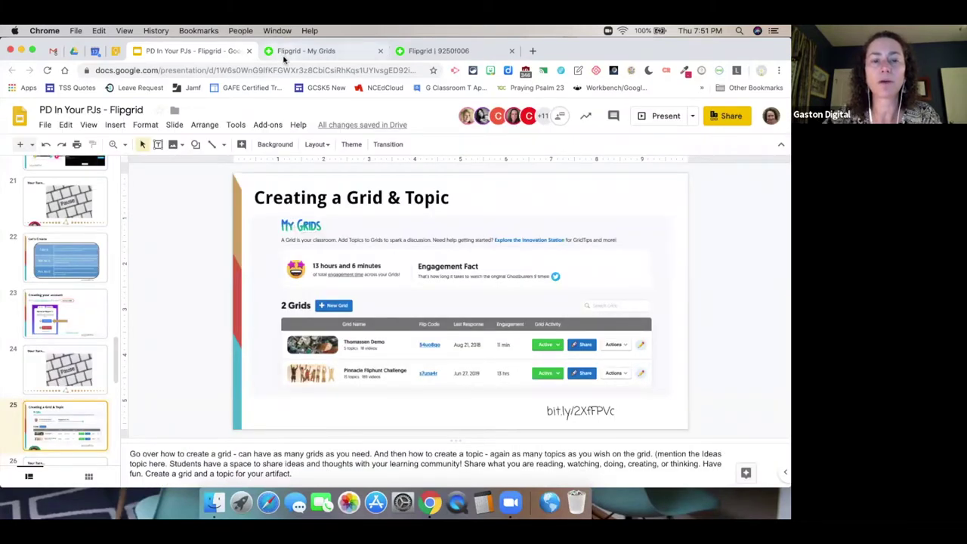
pyautogui.click(285, 53)
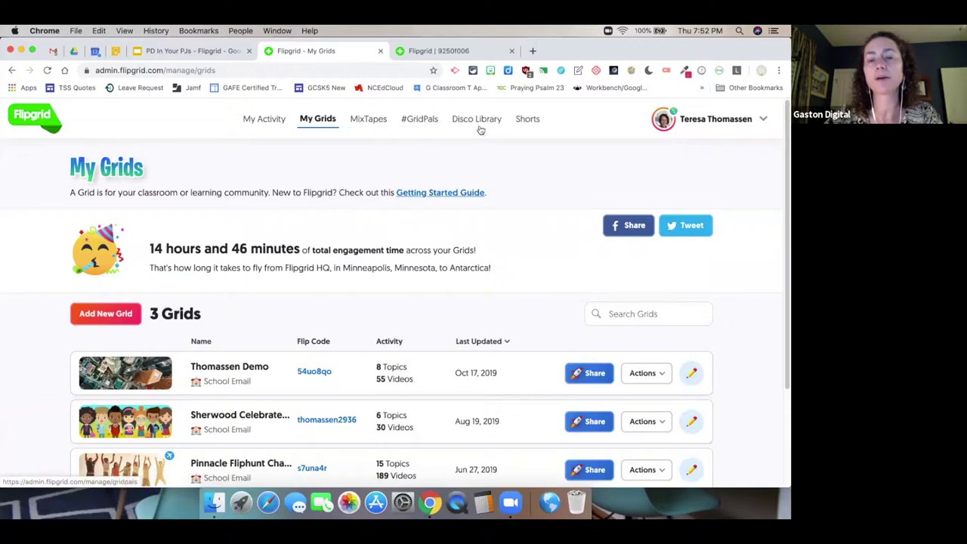
pyautogui.click(266, 121)
pyautogui.scroll(-1, 413, 255)
pyautogui.scroll(-2, 413, 255)
pyautogui.scroll(-1, 414, 254)
pyautogui.scroll(1, 478, 259)
pyautogui.scroll(2, 477, 259)
pyautogui.scroll(-10, 482, 259)
pyautogui.scroll(3, 481, 259)
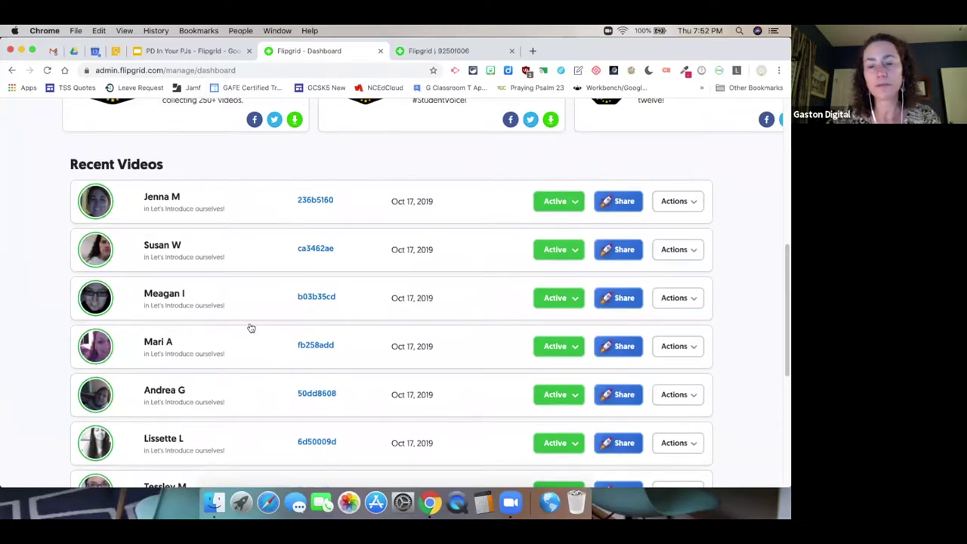
pyautogui.scroll(-1, 426, 372)
pyautogui.scroll(-3, 426, 371)
pyautogui.scroll(-2, 426, 372)
pyautogui.scroll(-3, 427, 372)
pyautogui.scroll(10, 426, 371)
pyautogui.scroll(5, 425, 371)
pyautogui.click(317, 121)
pyautogui.scroll(-2, 314, 323)
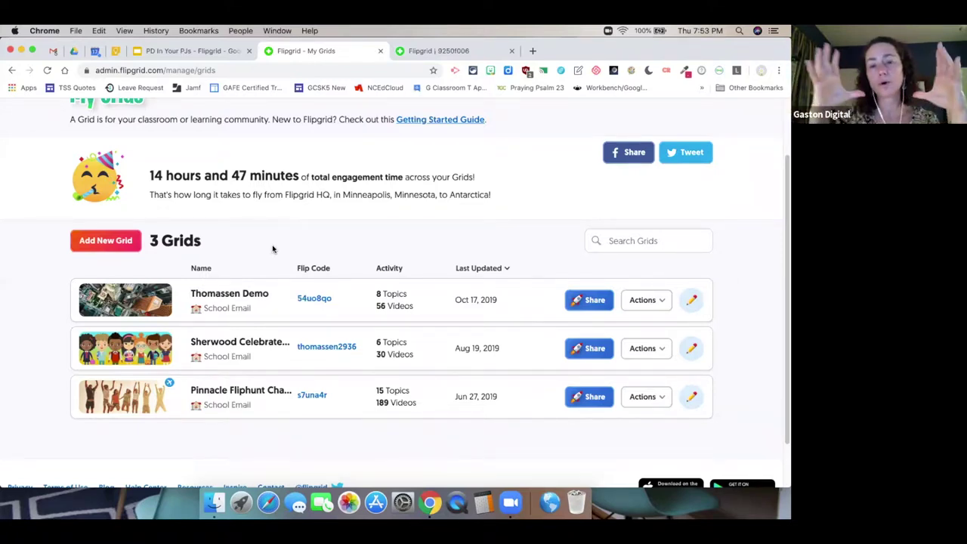
pyautogui.scroll(2, 247, 231)
pyautogui.scroll(-2, 248, 231)
pyautogui.click(106, 242)
# Step: Enter 'Mrs. T's Class' as the new grid's name
pyautogui.scroll(-2, 469, 271)
pyautogui.scroll(-2, 469, 271)
pyautogui.scroll(3, 301, 254)
pyautogui.click(224, 234)
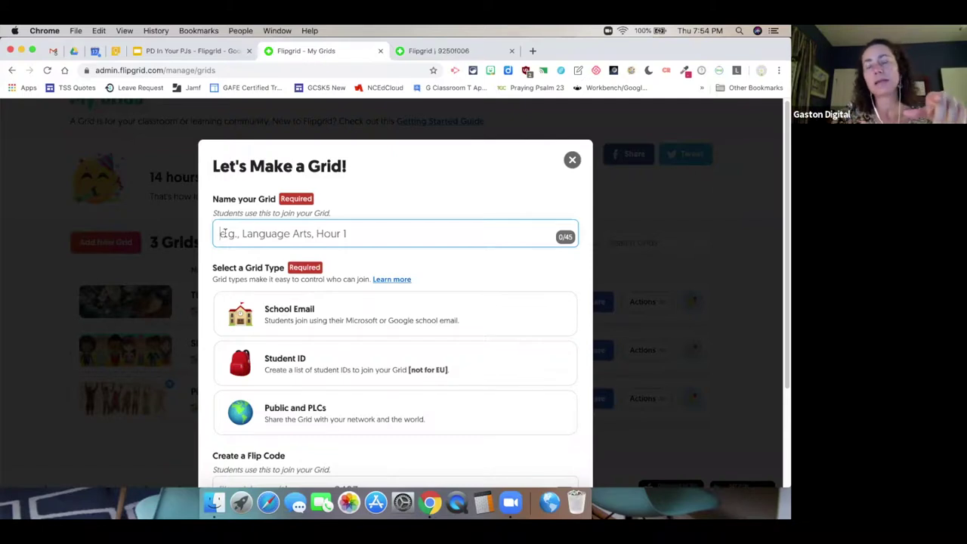
pyautogui.write("Mrs. T's Class")
pyautogui.scroll(-3, 359, 304)
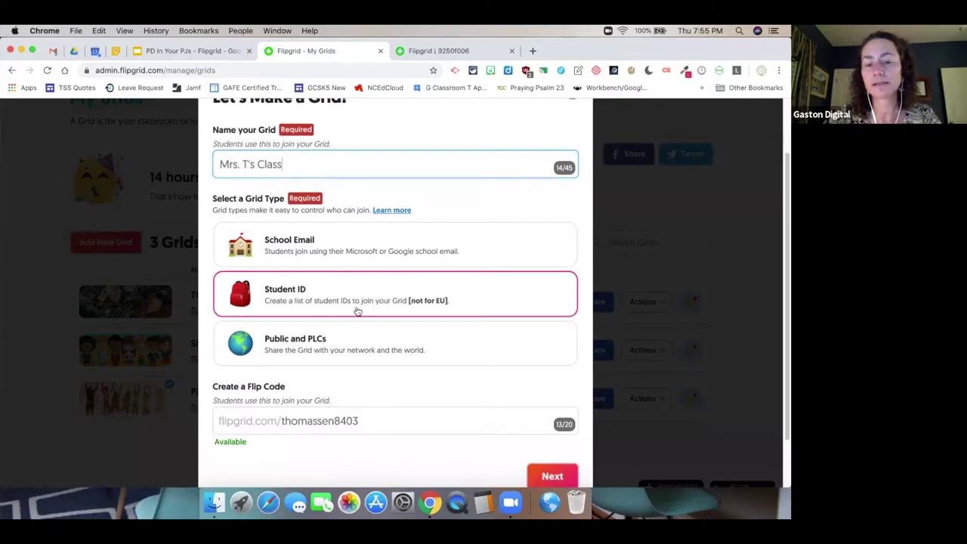
pyautogui.click(316, 250)
pyautogui.scroll(-3, 449, 330)
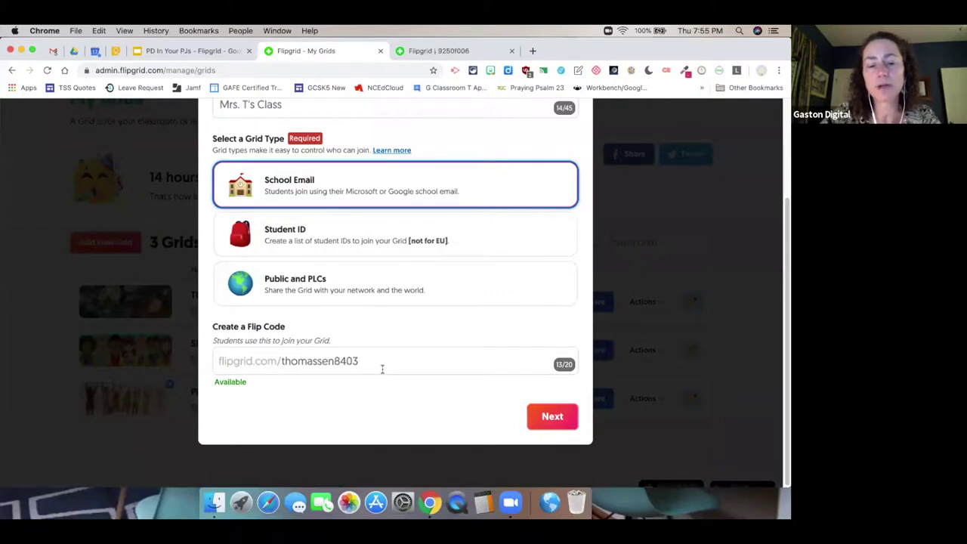
pyautogui.moveTo(376, 360); pyautogui.dragTo(283, 360)
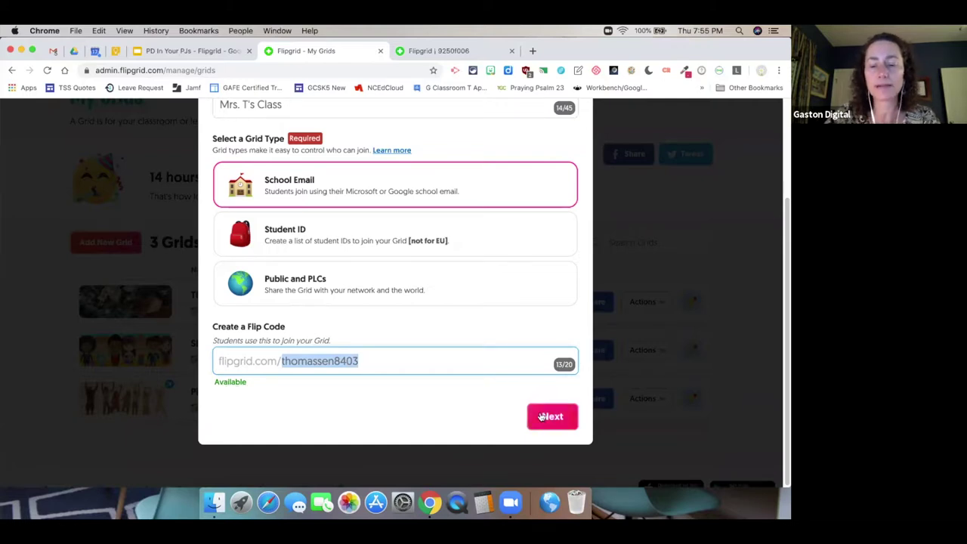
pyautogui.click(547, 417)
pyautogui.click(305, 253)
pyautogui.write('@gaston.k12.nc.us')
pyautogui.click(556, 355)
pyautogui.click(602, 403)
pyautogui.scroll(-3, 603, 402)
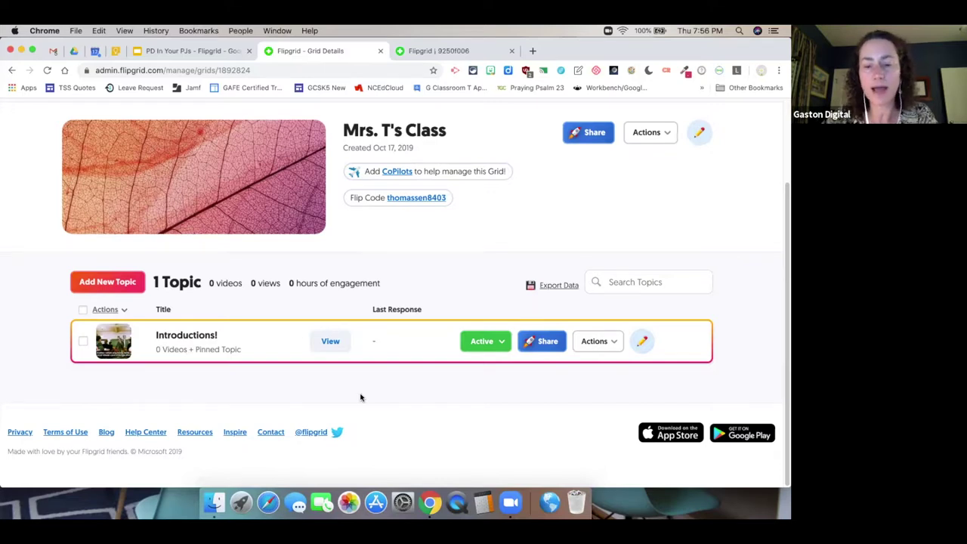
# Step: Start a new topic for Mrs. T's Class and enter the title 'Those Darn'
pyautogui.click(108, 284)
pyautogui.scroll(-1, 113, 272)
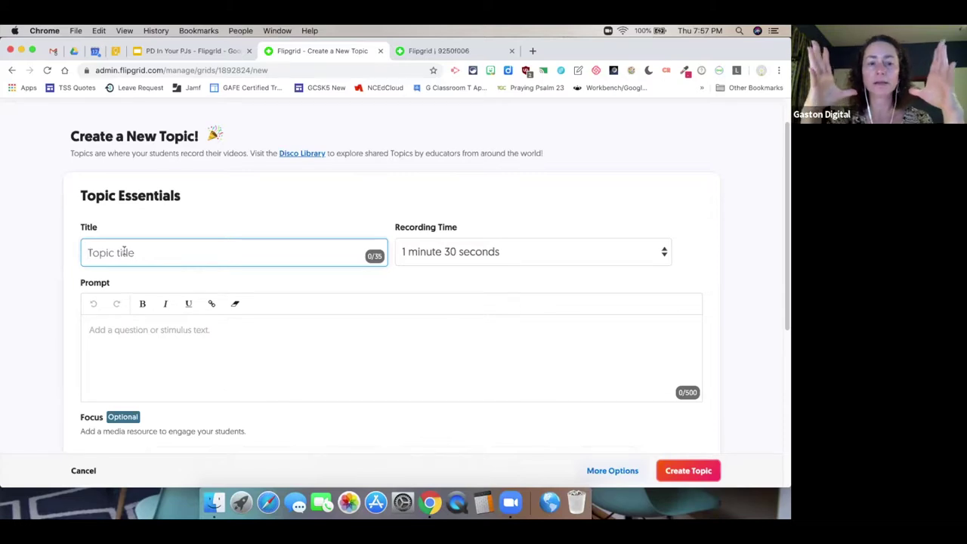
pyautogui.write('Those D')
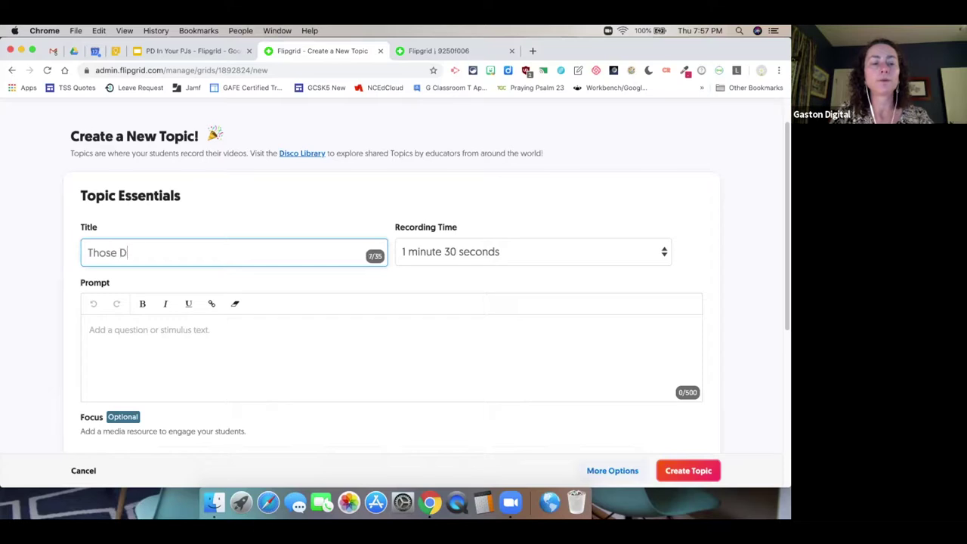
pyautogui.write('arn Sc')
pyautogui.press('BackSpace')
pyautogui.write('ch')
pyautogui.press('BackSpace')
pyautogui.press('BackSpace')
pyautogui.write('c')
pyautogui.press('BackSpace')
pyautogui.write('ch')
pyautogui.press('BackSpace')
pyautogui.press('BackSpace')
pyautogui.press('BackSpace')
pyautogui.write('C')
pyautogui.press('BackSpace')
pyautogui.click(665, 257)
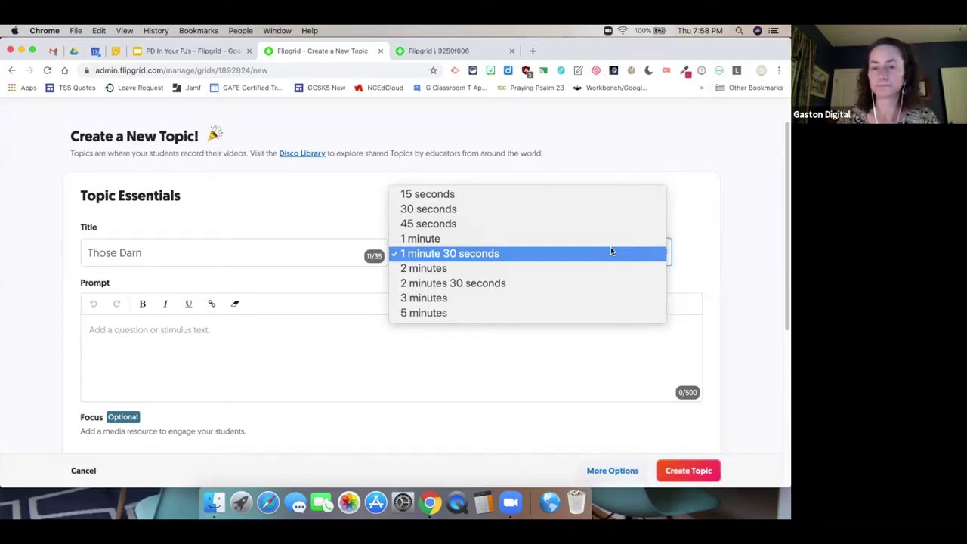
# Step: Keep the topic's recording limit at 1 minute 30 seconds
pyautogui.click(611, 250)
# Step: Enter the prompt 'What was the problem in this story?' under the title
pyautogui.scroll(-1, 223, 355)
pyautogui.scroll(-1, 223, 356)
pyautogui.scroll(-3, 223, 355)
pyautogui.click(96, 280)
pyautogui.write('What ')
pyautogui.write('was how')
pyautogui.press('BackSpace')
pyautogui.press('BackSpace')
pyautogui.press('BackSpace')
pyautogui.write('the problem in this story?')
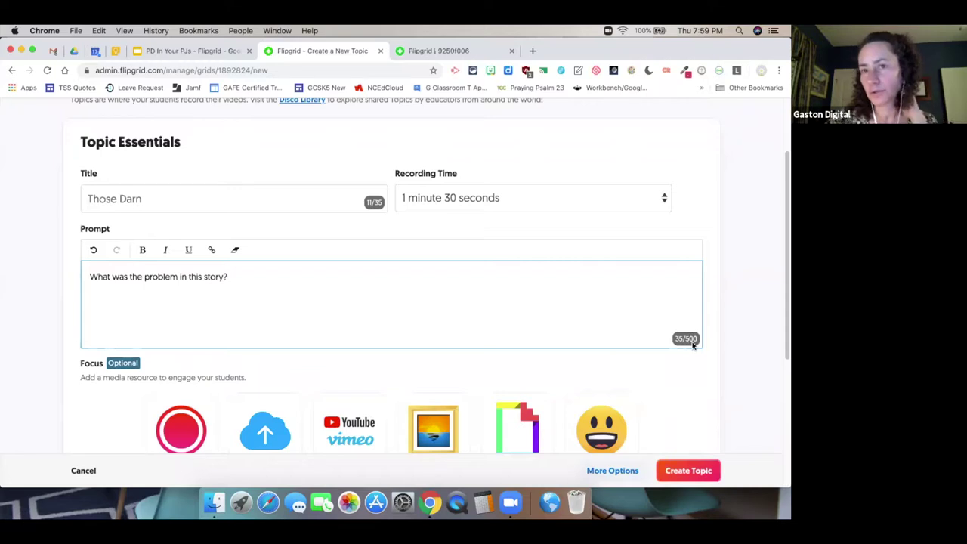
pyautogui.scroll(-1, 429, 296)
pyautogui.scroll(-2, 429, 296)
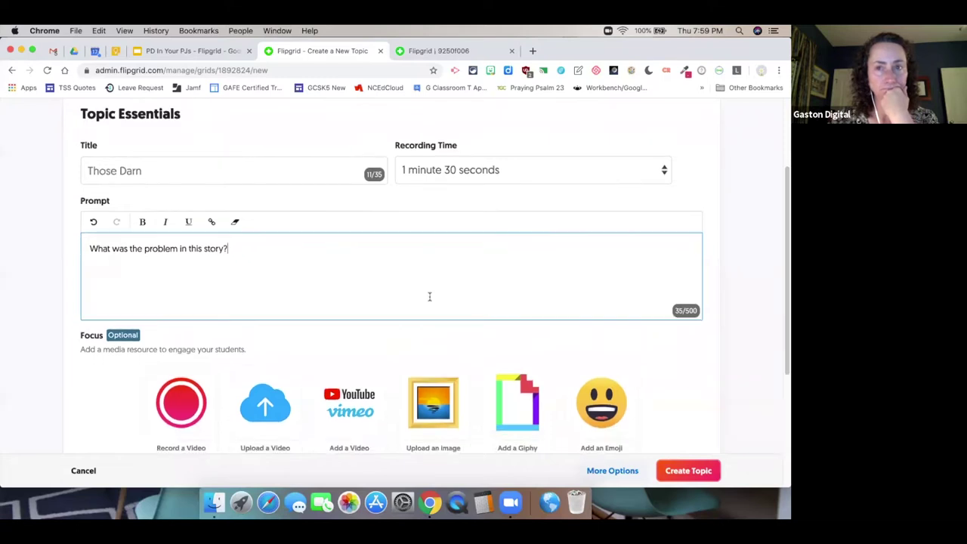
pyautogui.scroll(-2, 430, 296)
pyautogui.scroll(-2, 430, 298)
pyautogui.scroll(-3, 429, 301)
pyautogui.scroll(3, 429, 301)
pyautogui.scroll(3, 430, 299)
pyautogui.scroll(1, 429, 297)
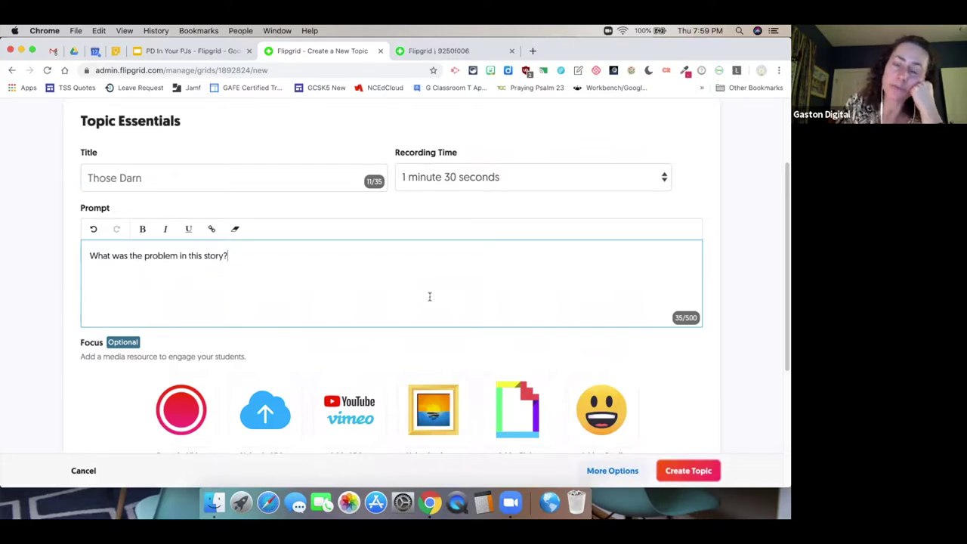
pyautogui.scroll(-1, 429, 296)
pyautogui.scroll(-1, 429, 296)
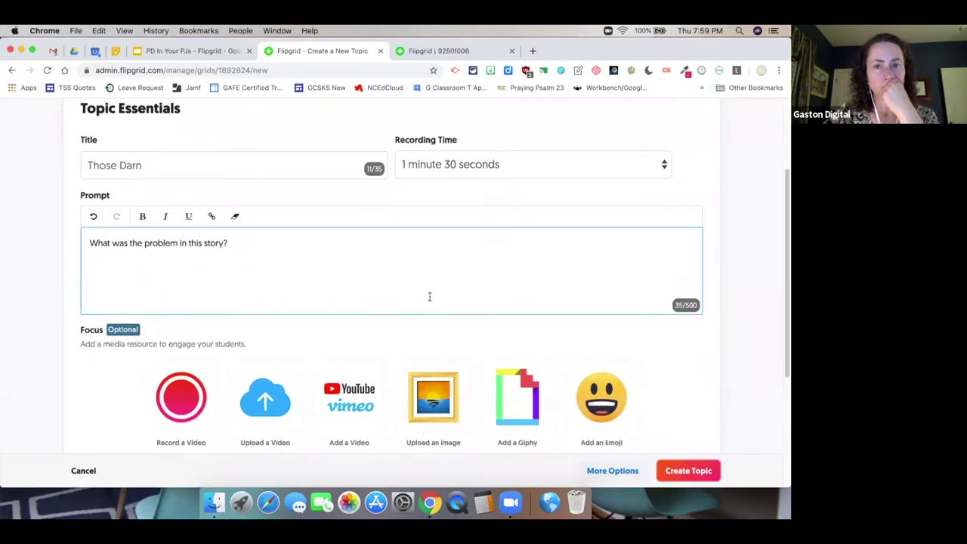
pyautogui.scroll(-2, 429, 296)
pyautogui.scroll(-2, 430, 301)
pyautogui.scroll(-3, 429, 301)
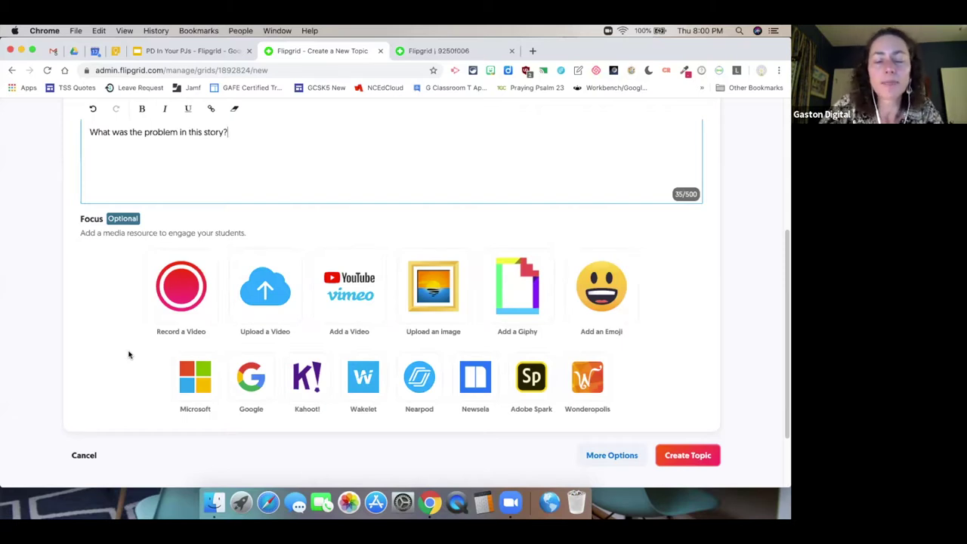
pyautogui.click(516, 301)
# Step: Search Giphy for 'dance' and attach the dancing baby GIF as Focus media
pyautogui.click(428, 220)
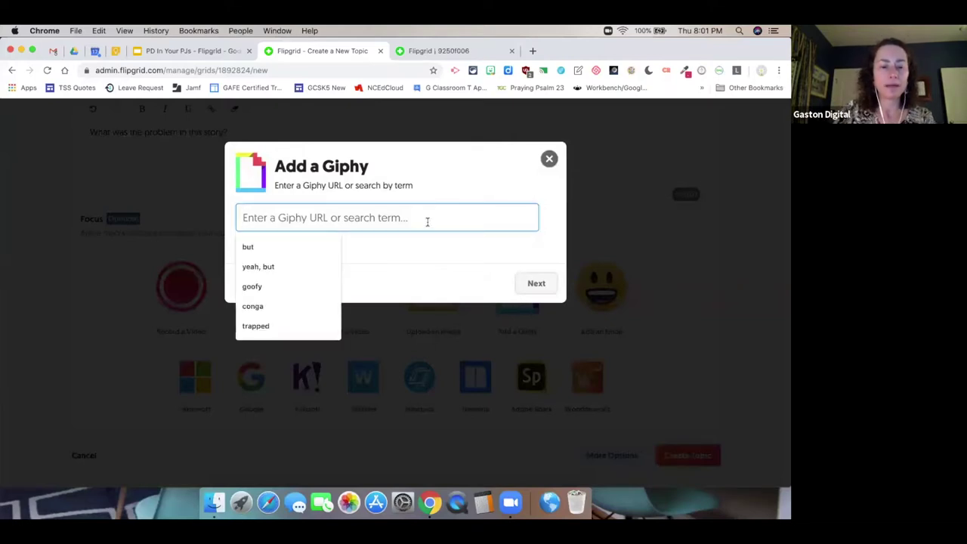
pyautogui.write('dance')
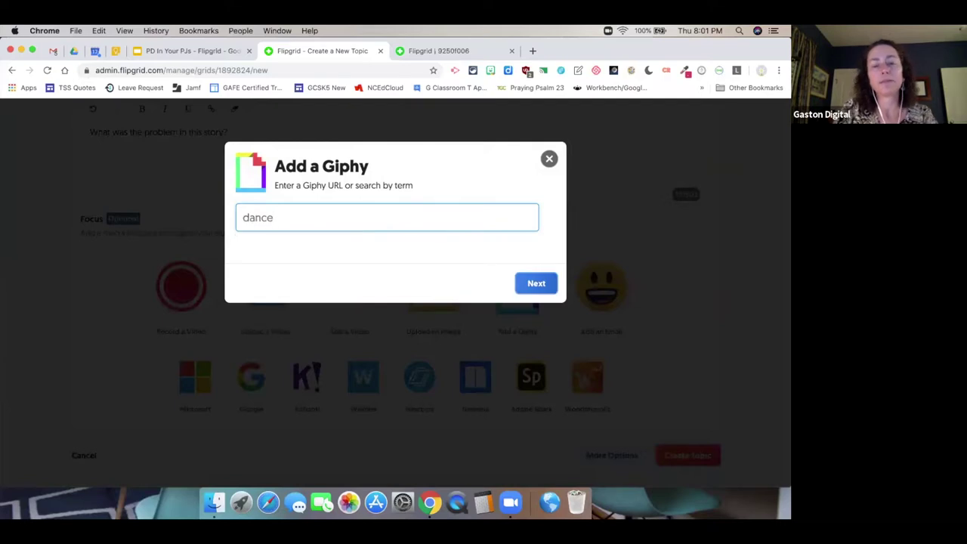
pyautogui.click(538, 283)
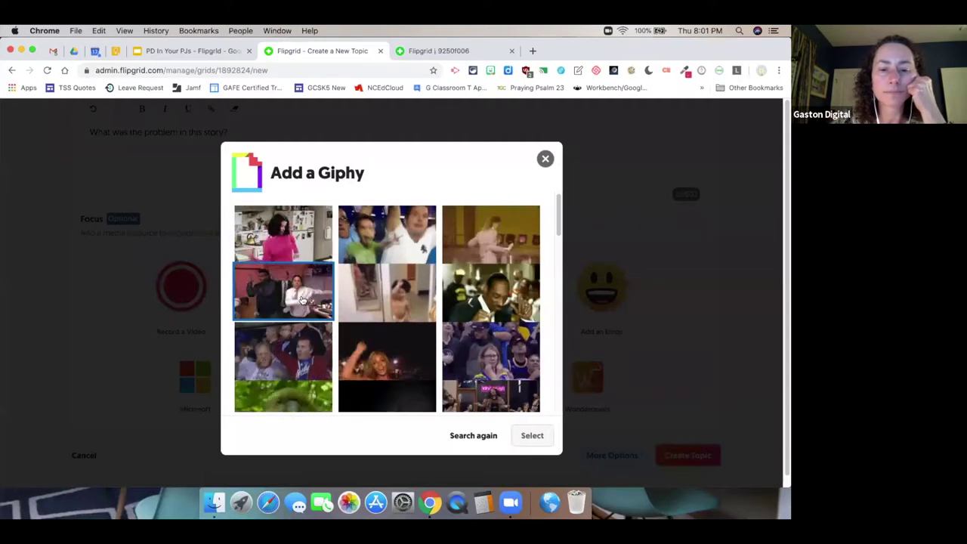
pyautogui.click(396, 368)
pyautogui.click(531, 437)
pyautogui.scroll(-1, 530, 441)
pyautogui.scroll(-2, 529, 441)
pyautogui.scroll(-3, 529, 441)
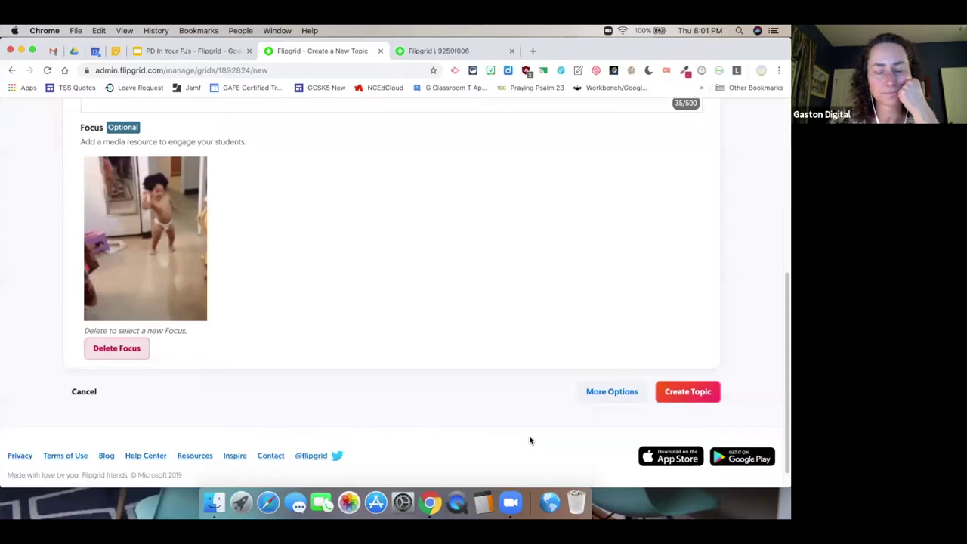
pyautogui.scroll(-1, 530, 440)
pyautogui.scroll(3, 530, 441)
pyautogui.scroll(4, 529, 441)
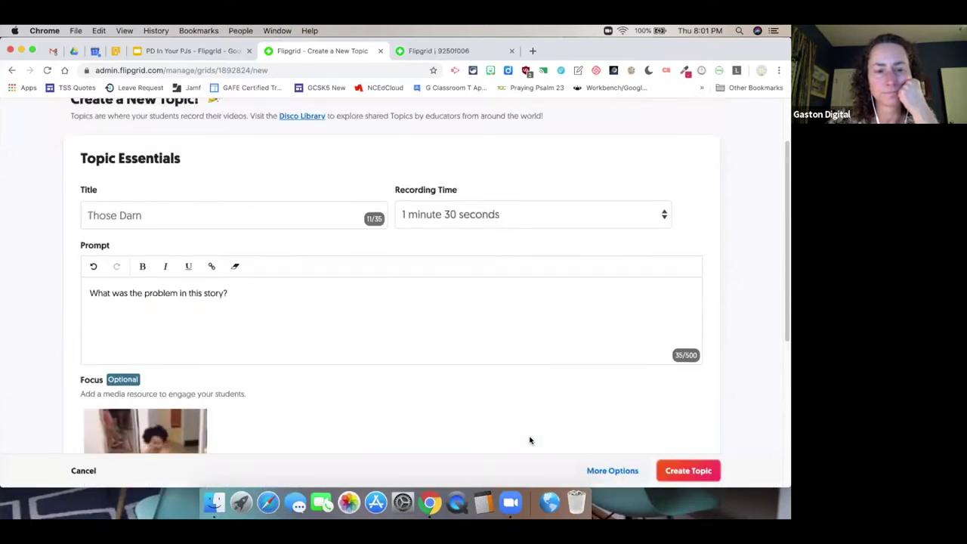
pyautogui.scroll(1, 530, 441)
pyautogui.scroll(-1, 530, 440)
pyautogui.scroll(-1, 530, 436)
pyautogui.scroll(-1, 530, 436)
pyautogui.scroll(-1, 530, 436)
pyautogui.scroll(-1, 530, 436)
pyautogui.scroll(-1, 545, 406)
pyautogui.scroll(-1, 665, 429)
pyautogui.click(626, 425)
pyautogui.scroll(-2, 627, 426)
pyautogui.scroll(-1, 627, 425)
pyautogui.scroll(-1, 626, 425)
pyautogui.scroll(-1, 626, 425)
pyautogui.scroll(-1, 172, 217)
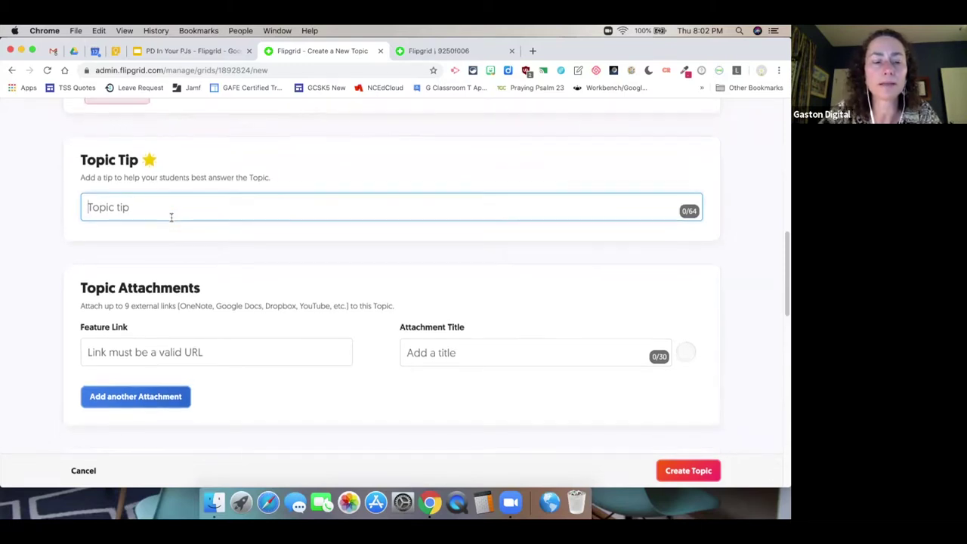
pyautogui.scroll(-2, 171, 218)
pyautogui.scroll(-1, 256, 317)
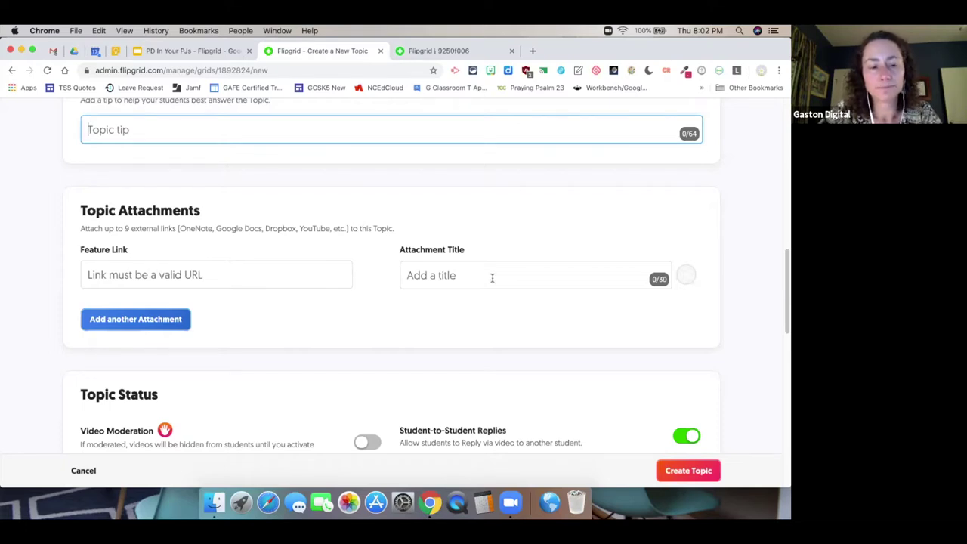
# Step: Switch on the Video Moderation toggle under Topic Status
pyautogui.scroll(-1, 312, 326)
pyautogui.scroll(-2, 312, 327)
pyautogui.scroll(-2, 312, 326)
pyautogui.scroll(-2, 312, 326)
pyautogui.scroll(-1, 312, 326)
pyautogui.scroll(2, 312, 325)
pyautogui.scroll(-1, 312, 326)
pyautogui.scroll(-1, 312, 326)
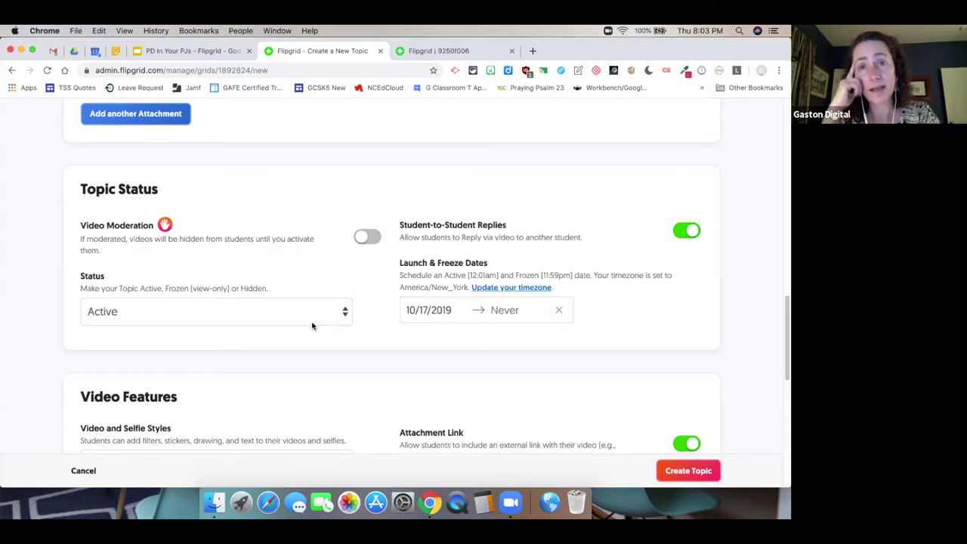
pyautogui.click(362, 239)
pyautogui.scroll(-1, 370, 302)
pyautogui.click(344, 271)
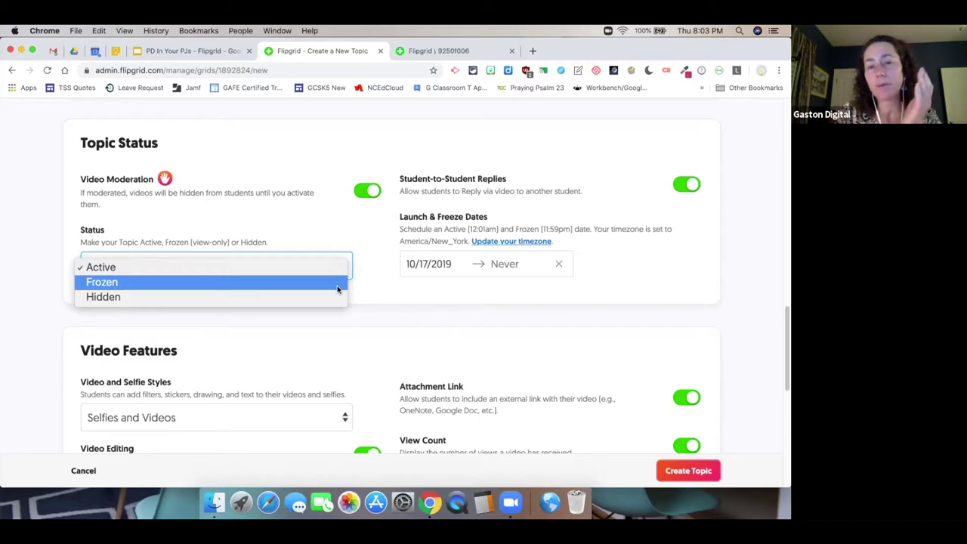
pyautogui.click(402, 287)
# Step: Review the Video and Selfie Styles options, leaving them unchanged
pyautogui.scroll(-3, 687, 197)
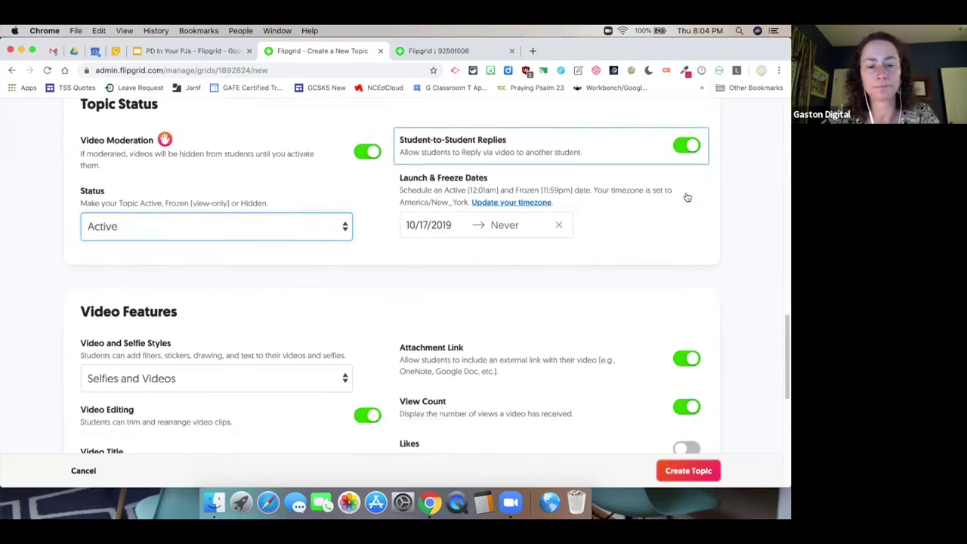
pyautogui.scroll(-2, 687, 197)
pyautogui.scroll(-2, 686, 196)
pyautogui.click(345, 263)
pyautogui.click(348, 227)
# Step: Turn on Likes so students can like each other's videos
pyautogui.scroll(-1, 560, 263)
pyautogui.scroll(-1, 559, 263)
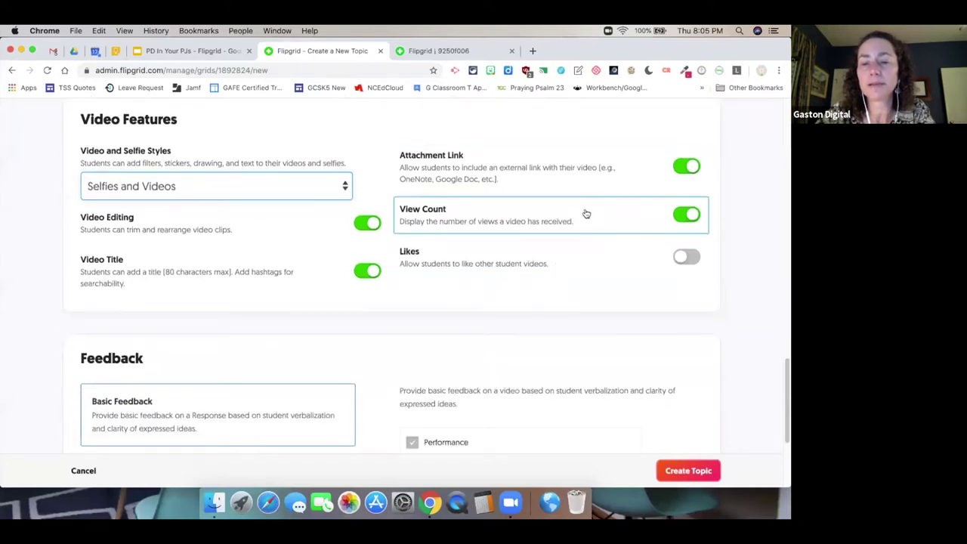
pyautogui.click(686, 258)
# Step: Create the topic and bring up its sharing QR code
pyautogui.scroll(-2, 686, 260)
pyautogui.scroll(-2, 685, 260)
pyautogui.scroll(-2, 686, 260)
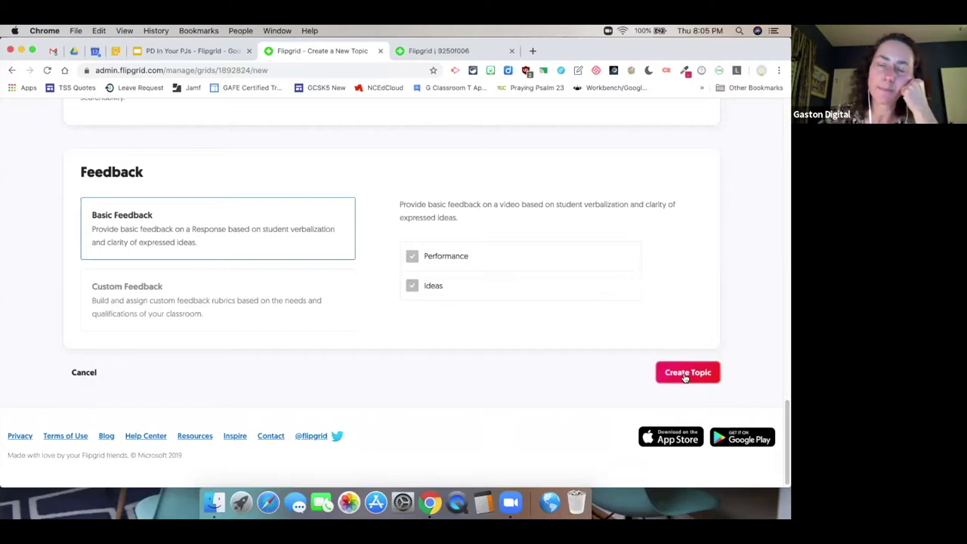
pyautogui.click(686, 374)
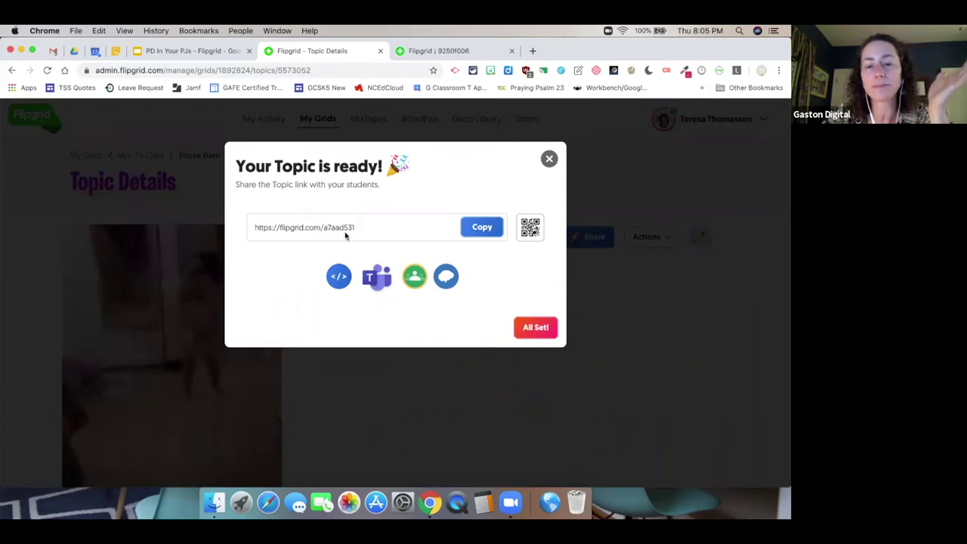
pyautogui.click(537, 239)
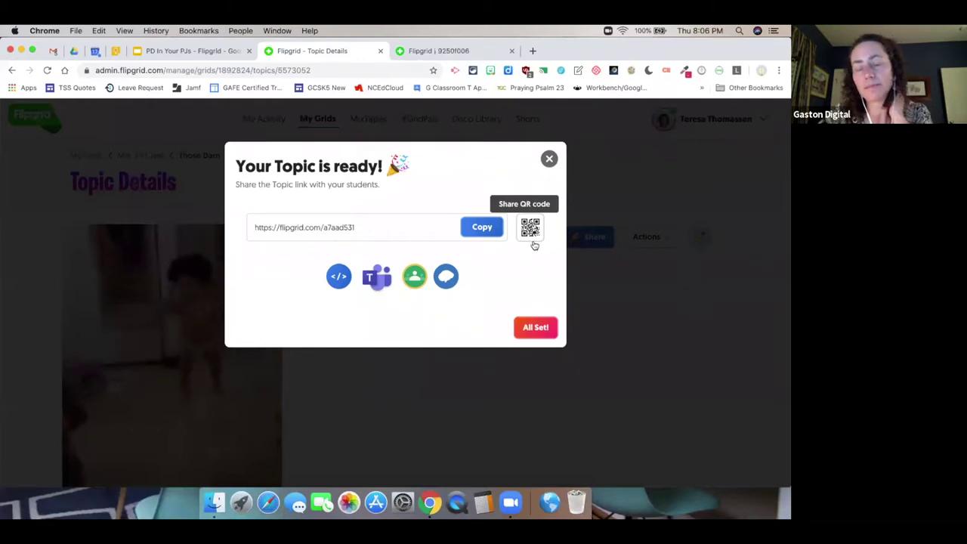
pyautogui.click(536, 329)
pyautogui.scroll(-1, 536, 332)
pyautogui.scroll(-3, 536, 333)
pyautogui.scroll(-2, 536, 333)
pyautogui.scroll(-3, 536, 332)
pyautogui.scroll(-3, 536, 333)
pyautogui.scroll(5, 536, 330)
pyautogui.scroll(-5, 536, 330)
pyautogui.scroll(5, 425, 282)
pyautogui.scroll(1, 425, 283)
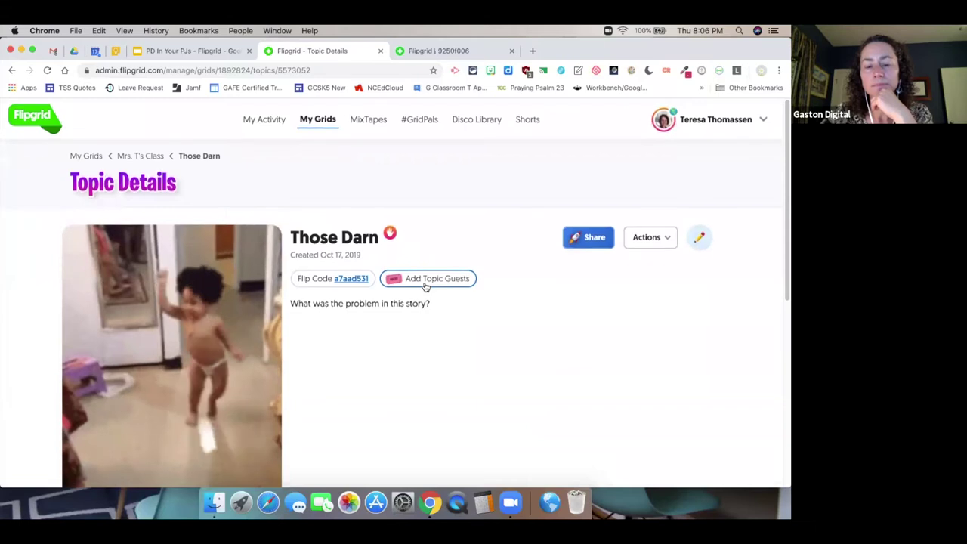
# Step: Go to MixTapes and open Pinnacle FlipHunt Highlights
pyautogui.click(370, 121)
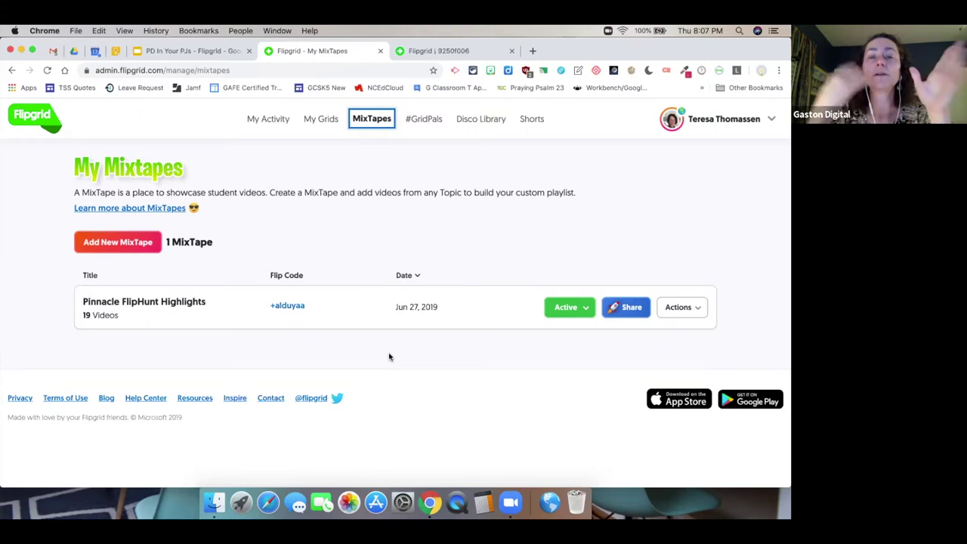
pyautogui.click(165, 309)
# Step: Scroll through the mixtape's 19 videos and return to the top
pyautogui.scroll(-4, 450, 362)
pyautogui.scroll(-2, 186, 401)
pyautogui.scroll(-1, 185, 400)
pyautogui.scroll(-2, 185, 401)
pyautogui.scroll(-2, 185, 400)
pyautogui.scroll(-3, 185, 402)
pyautogui.scroll(-3, 185, 401)
pyautogui.scroll(-3, 185, 401)
pyautogui.scroll(-2, 185, 401)
pyautogui.scroll(-2, 185, 401)
pyautogui.scroll(4, 186, 404)
pyautogui.scroll(5, 186, 405)
pyautogui.scroll(5, 186, 405)
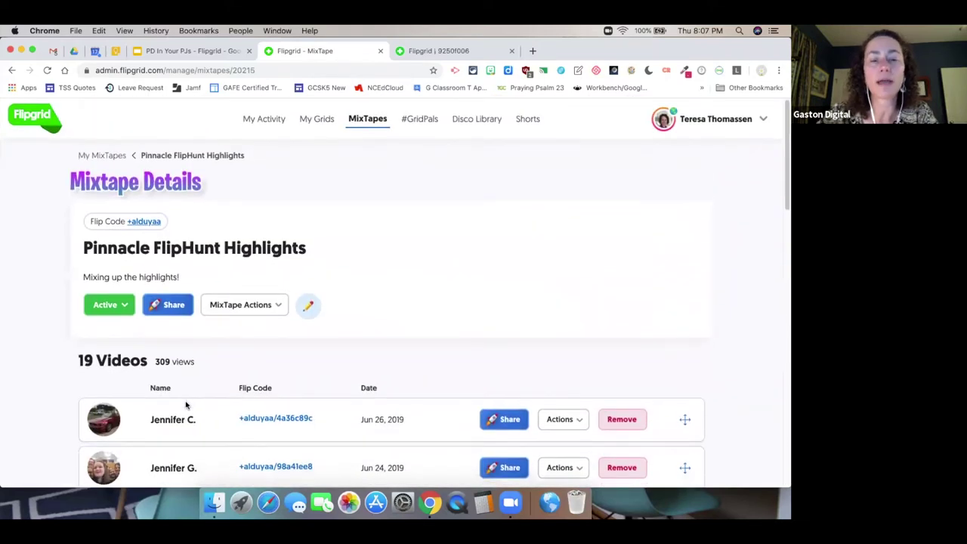
# Step: Open the #GridPals page and view an educator's profile from a green map pin
pyautogui.click(420, 124)
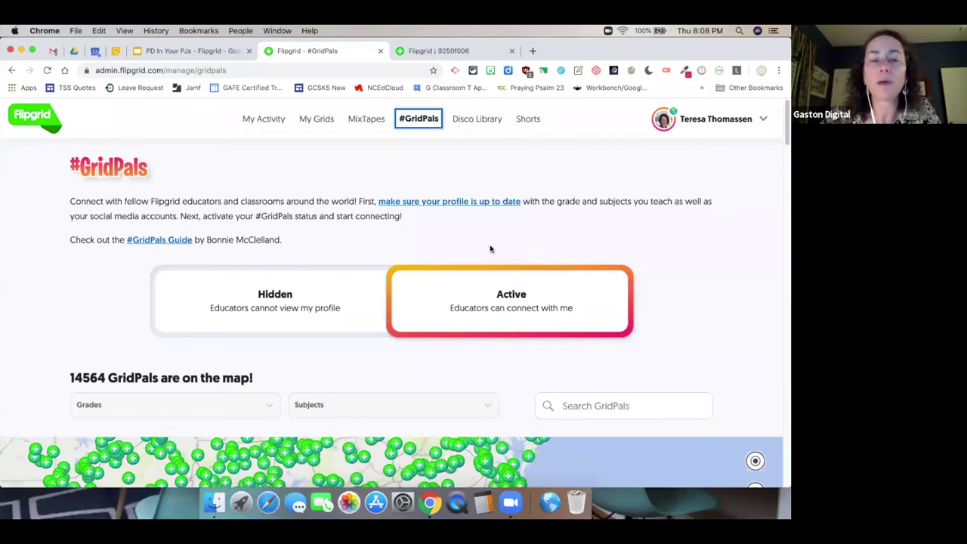
pyautogui.scroll(-1, 490, 249)
pyautogui.scroll(-1, 490, 248)
pyautogui.scroll(-2, 490, 250)
pyautogui.scroll(-1, 490, 249)
pyautogui.scroll(-1, 489, 250)
pyautogui.click(394, 309)
# Step: Return to the top of the #GridPals page and go to the Disco Library
pyautogui.scroll(1, 415, 203)
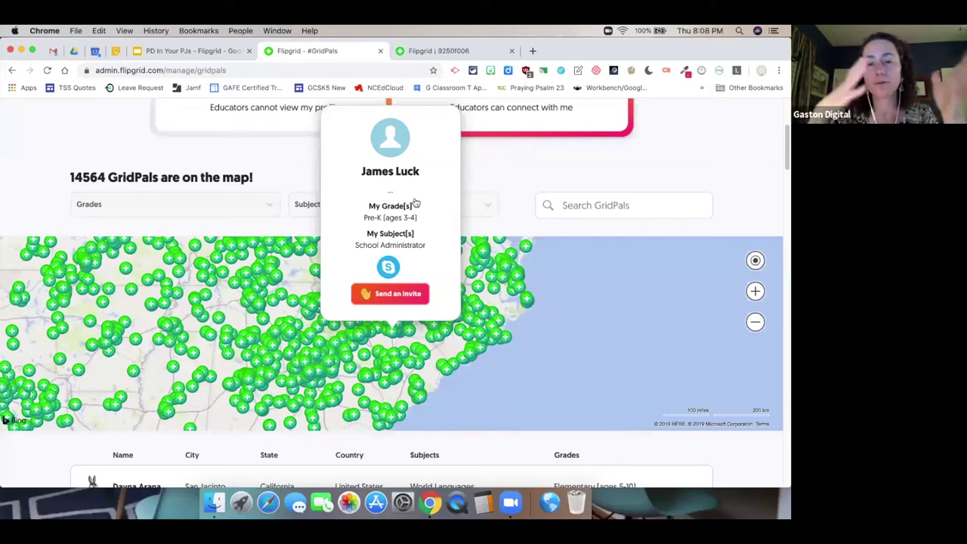
pyautogui.scroll(1, 503, 176)
pyautogui.scroll(1, 502, 176)
pyautogui.scroll(1, 504, 177)
pyautogui.scroll(1, 503, 178)
pyautogui.scroll(2, 503, 181)
pyautogui.scroll(1, 502, 181)
pyautogui.scroll(1, 499, 229)
pyautogui.click(480, 121)
# Step: Browse the Featured Disco Playlists such as My Favs, Conversation Starters and Flocabulary
pyautogui.scroll(-2, 439, 261)
pyautogui.scroll(-3, 439, 261)
pyautogui.scroll(-2, 440, 263)
pyautogui.scroll(-3, 441, 266)
pyautogui.scroll(-5, 441, 266)
pyautogui.scroll(4, 440, 264)
pyautogui.scroll(5, 439, 262)
# Step: Scroll down to the 9674-topic table listing creator, audience and subject
pyautogui.scroll(-1, 439, 262)
pyautogui.scroll(-1, 439, 262)
pyautogui.scroll(-1, 439, 262)
pyautogui.scroll(-2, 348, 328)
pyautogui.scroll(-3, 348, 327)
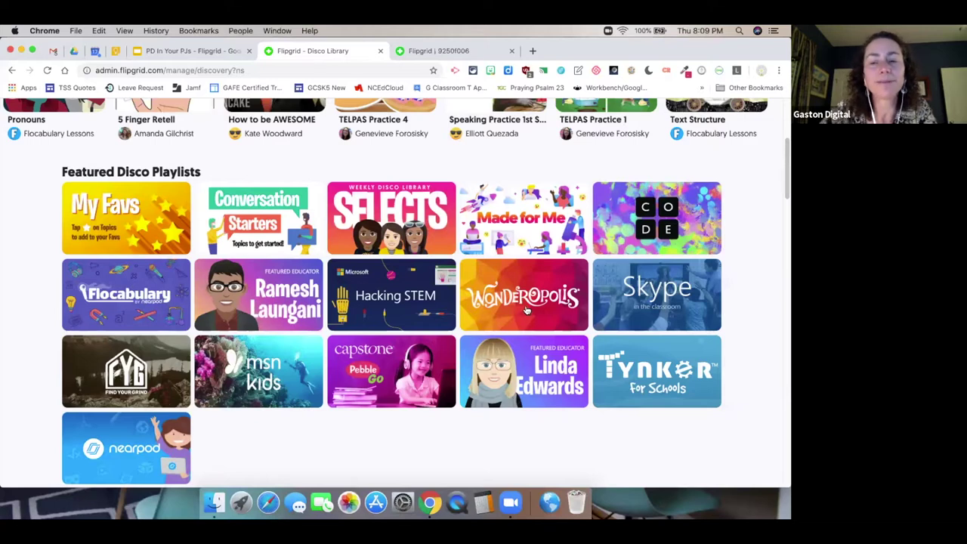
pyautogui.scroll(-2, 366, 426)
pyautogui.scroll(-2, 285, 370)
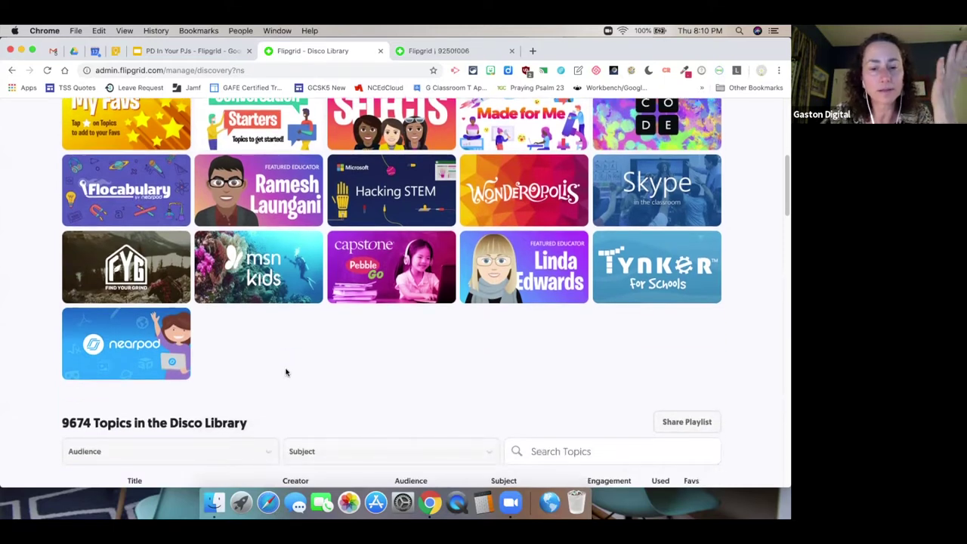
pyautogui.scroll(-3, 286, 372)
pyautogui.scroll(-3, 285, 372)
pyautogui.scroll(-2, 285, 372)
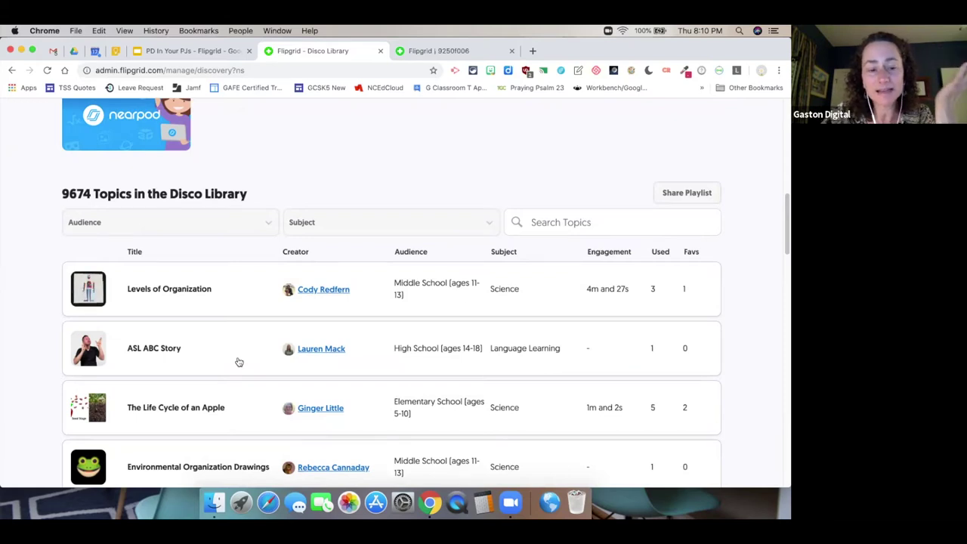
# Step: Filter the topics to the Preschool / Kindergarten audience and the Science subject
pyautogui.click(267, 226)
pyautogui.click(251, 286)
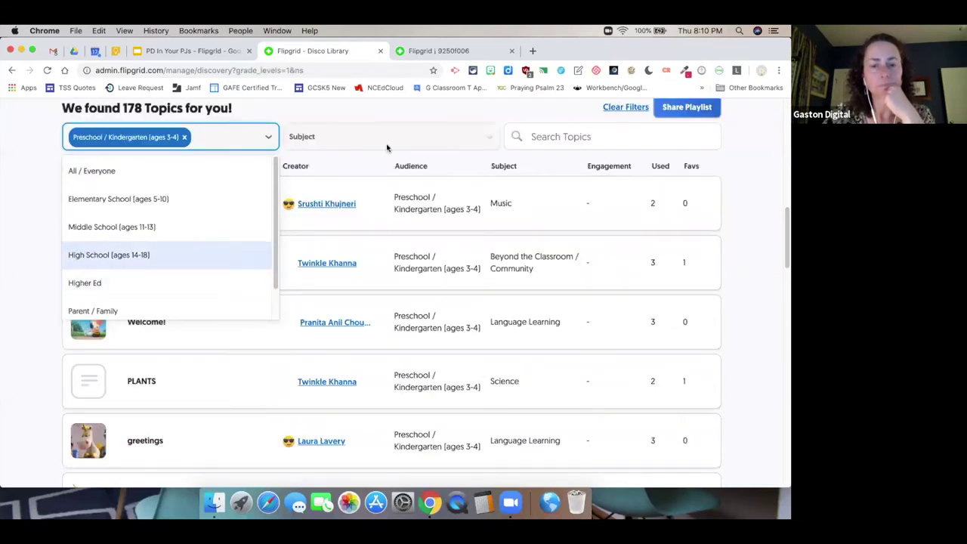
pyautogui.click(478, 139)
pyautogui.scroll(-2, 449, 243)
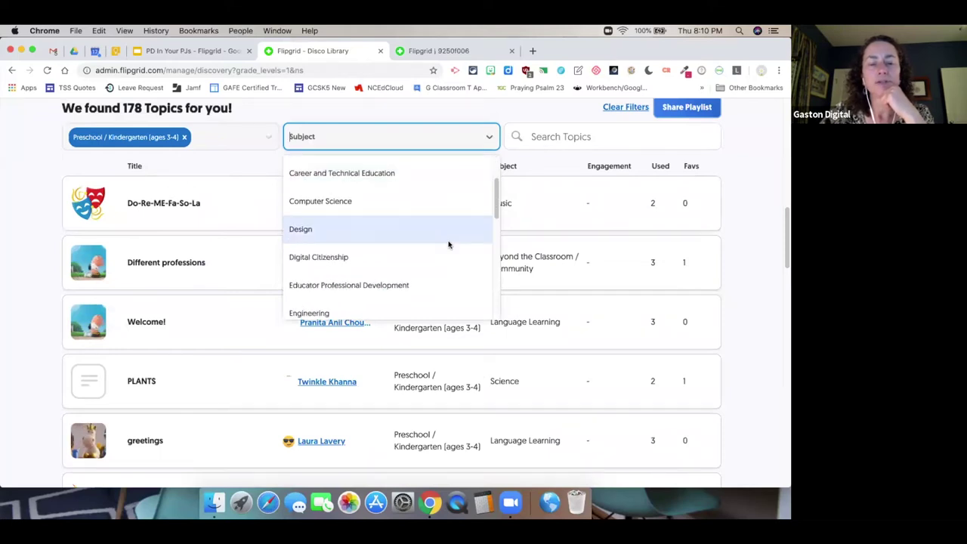
pyautogui.scroll(-2, 449, 244)
pyautogui.scroll(-2, 449, 243)
pyautogui.scroll(-1, 449, 243)
pyautogui.scroll(-2, 449, 244)
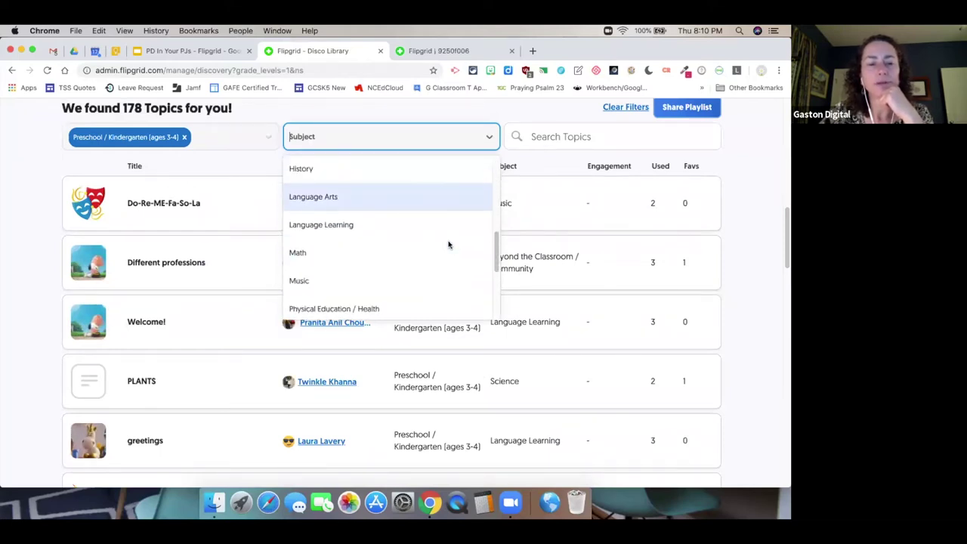
pyautogui.scroll(-2, 449, 244)
pyautogui.scroll(-2, 449, 244)
pyautogui.click(397, 224)
pyautogui.click(556, 141)
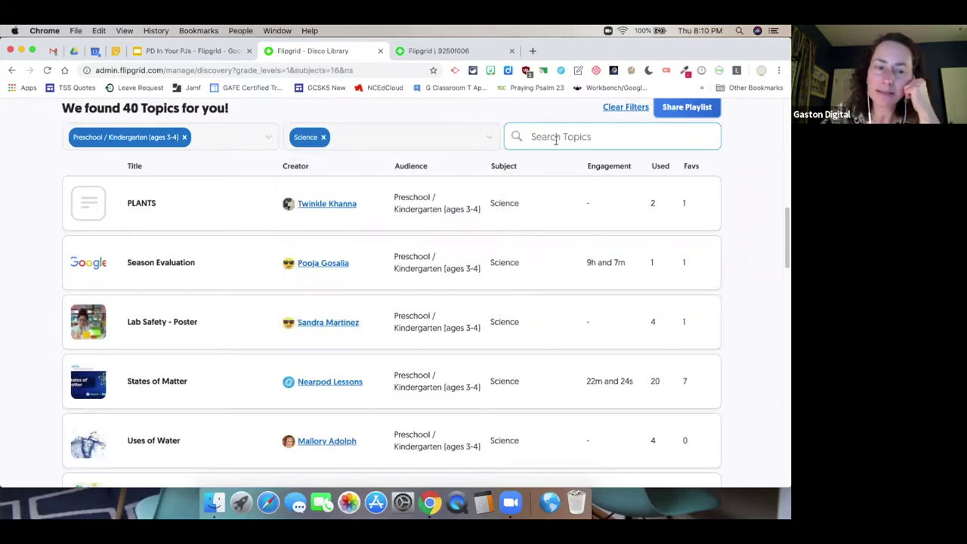
# Step: Scroll through the 40 filtered preschool science topics
pyautogui.scroll(-1, 216, 380)
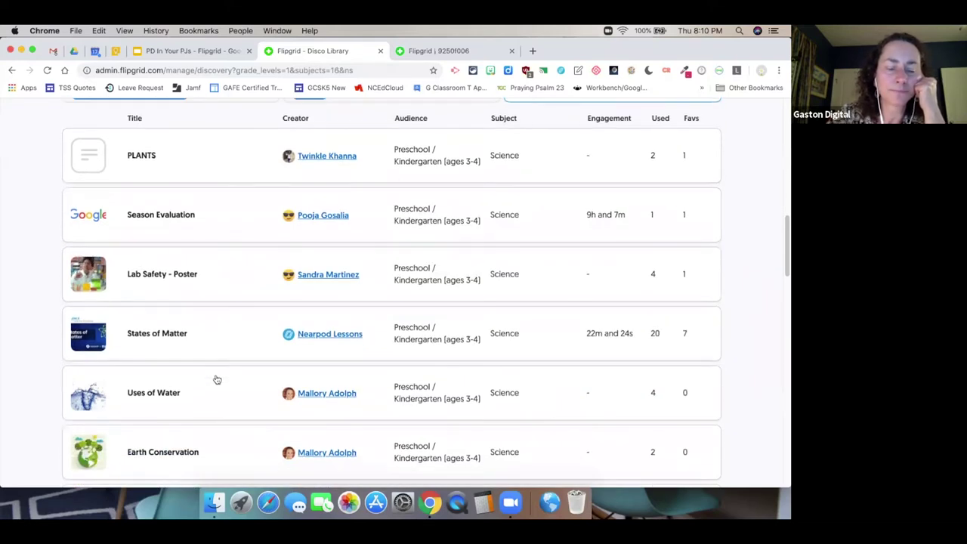
pyautogui.scroll(-1, 217, 380)
pyautogui.scroll(-1, 217, 380)
pyautogui.scroll(-1, 217, 380)
pyautogui.scroll(-1, 217, 380)
pyautogui.scroll(-1, 179, 401)
pyautogui.scroll(-1, 179, 397)
# Step: Open the Winter Weather Forecast topic and show the list of available grids
pyautogui.click(177, 392)
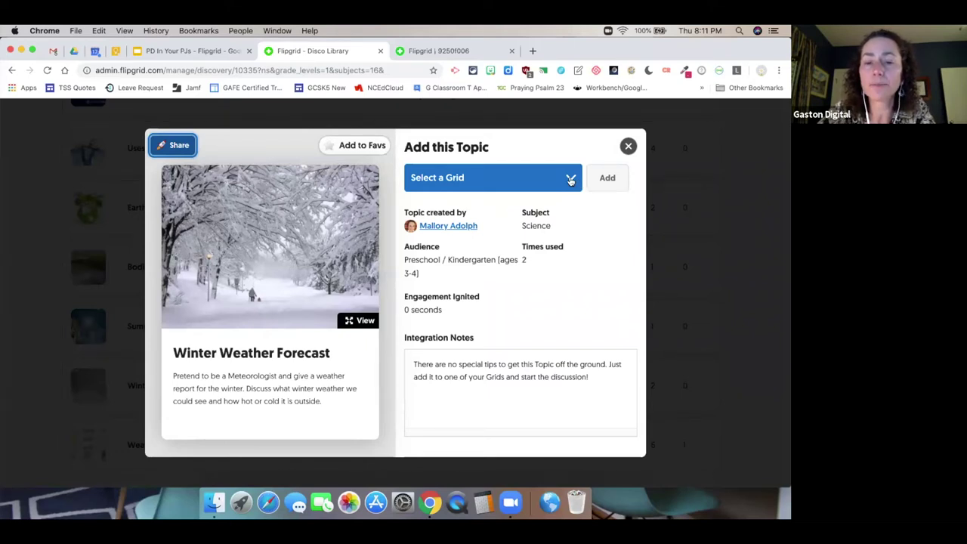
pyautogui.click(571, 181)
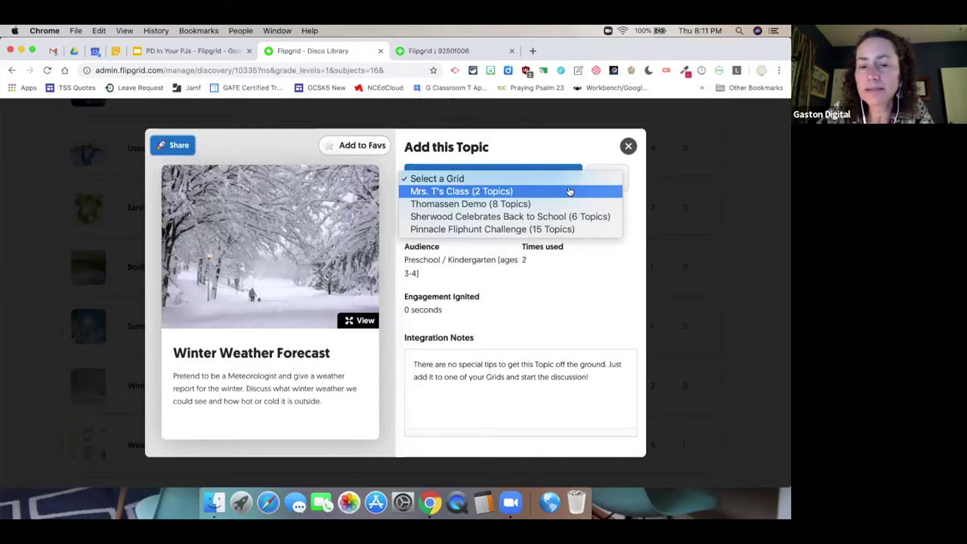
# Step: Add Winter Weather Forecast to Mrs. T's Class, review its settings, and save with Update Topic
pyautogui.click(569, 191)
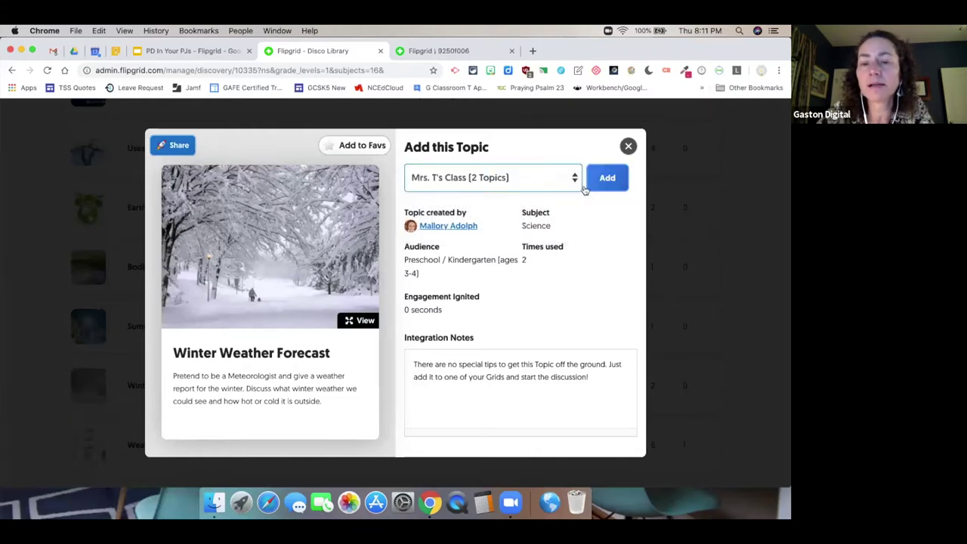
pyautogui.click(610, 182)
pyautogui.scroll(-2, 577, 199)
pyautogui.scroll(-1, 578, 199)
pyautogui.scroll(-1, 428, 317)
pyautogui.scroll(-2, 441, 267)
pyautogui.scroll(-2, 390, 345)
pyautogui.scroll(5, 391, 347)
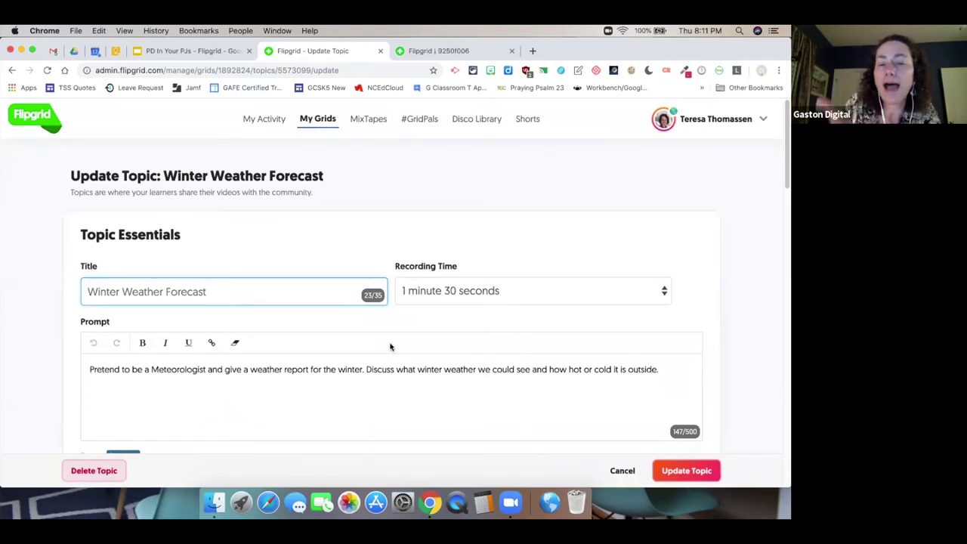
pyautogui.click(685, 471)
# Step: Return to the Disco Library and scroll down through its topics
pyautogui.click(483, 123)
pyautogui.scroll(-5, 437, 404)
pyautogui.scroll(-3, 438, 405)
pyautogui.scroll(-5, 439, 405)
pyautogui.scroll(-1, 439, 405)
pyautogui.scroll(-2, 439, 405)
pyautogui.scroll(-1, 439, 405)
pyautogui.scroll(-2, 439, 405)
pyautogui.scroll(-2, 439, 405)
pyautogui.scroll(-2, 439, 405)
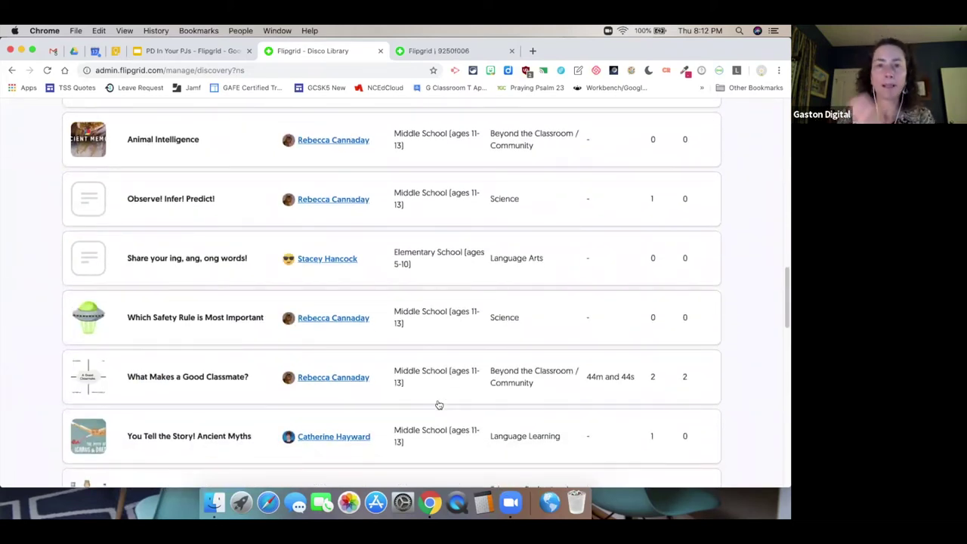
pyautogui.scroll(-2, 384, 401)
pyautogui.scroll(-3, 384, 401)
pyautogui.scroll(-1, 383, 401)
pyautogui.scroll(-1, 384, 401)
# Step: Preview the Would You Rather topic's details, then close it
pyautogui.click(186, 284)
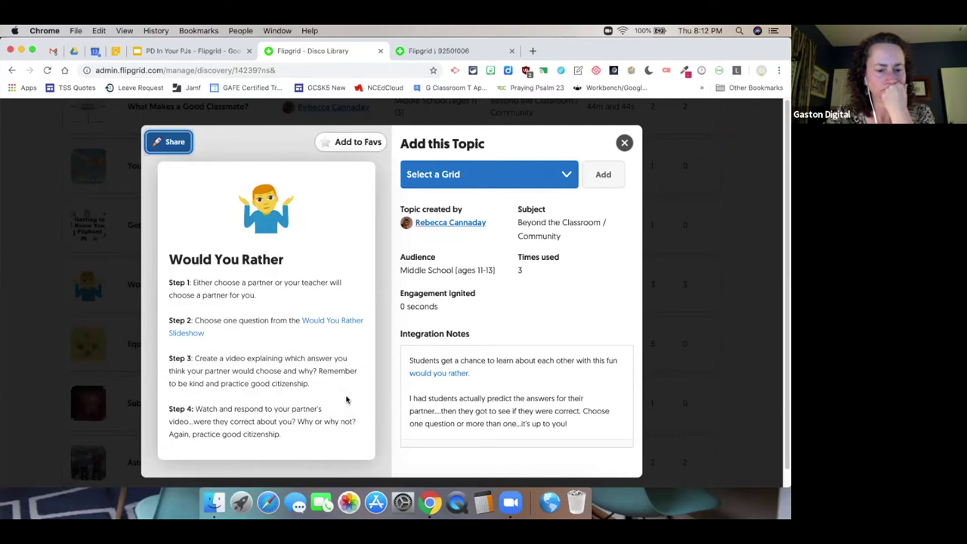
pyautogui.click(624, 142)
pyautogui.scroll(-2, 476, 357)
pyautogui.scroll(-5, 255, 383)
# Step: Scroll back to the top of the Disco Library main page
pyautogui.scroll(5, 254, 383)
pyautogui.scroll(4, 255, 383)
pyautogui.scroll(3, 255, 383)
pyautogui.scroll(1, 501, 301)
pyautogui.scroll(2, 500, 301)
pyautogui.scroll(5, 500, 302)
pyautogui.scroll(5, 500, 302)
pyautogui.scroll(5, 500, 302)
pyautogui.scroll(3, 438, 265)
pyautogui.scroll(1, 379, 221)
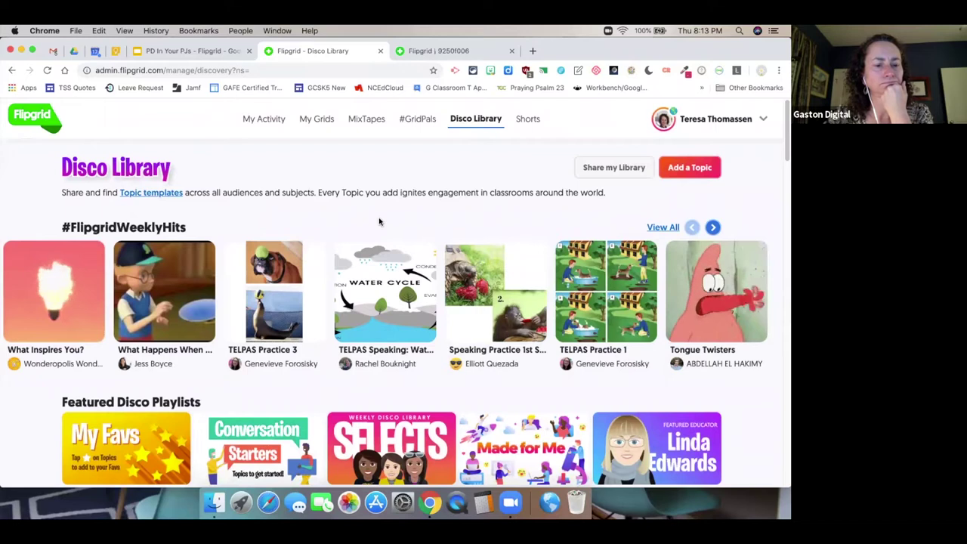
# Step: Show only Code.org topics via the CODE playlist and preview one of them
pyautogui.scroll(-1, 469, 376)
pyautogui.scroll(-1, 478, 389)
pyautogui.scroll(-2, 478, 390)
pyautogui.scroll(-5, 478, 389)
pyautogui.scroll(-2, 336, 384)
pyautogui.click(173, 333)
pyautogui.click(229, 325)
pyautogui.scroll(-3, 289, 416)
pyautogui.scroll(3, 318, 393)
pyautogui.click(624, 144)
# Step: Back at the top of the library, view the What Inspires You? topic's details
pyautogui.scroll(3, 580, 309)
pyautogui.scroll(3, 581, 308)
pyautogui.scroll(2, 581, 308)
pyautogui.scroll(4, 580, 308)
pyautogui.scroll(1, 582, 309)
pyautogui.scroll(2, 581, 309)
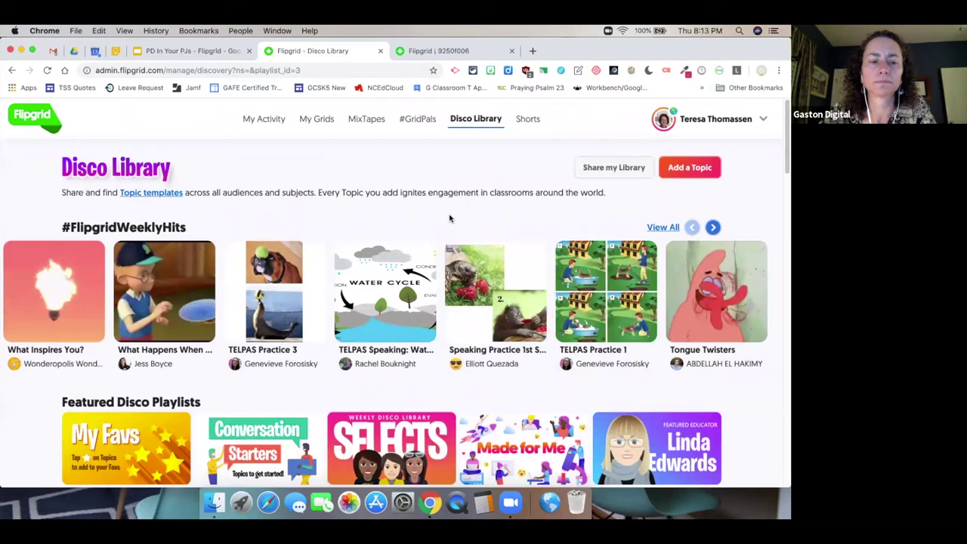
pyautogui.click(59, 298)
pyautogui.scroll(-1, 511, 355)
pyautogui.scroll(-1, 511, 356)
pyautogui.scroll(-1, 511, 356)
pyautogui.scroll(2, 529, 325)
# Step: Open the Nearpod collection and preview the Using Commas topic
pyautogui.click(625, 143)
pyautogui.scroll(-2, 466, 379)
pyautogui.scroll(-3, 466, 379)
pyautogui.scroll(-4, 139, 306)
pyautogui.click(139, 305)
pyautogui.click(170, 206)
pyautogui.click(628, 145)
# Step: Preview the Water Cycle topic and close it, ending on the Disco Library overview
pyautogui.scroll(3, 414, 381)
pyautogui.scroll(2, 414, 380)
pyautogui.scroll(2, 414, 381)
pyautogui.scroll(2, 414, 381)
pyautogui.scroll(1, 414, 380)
pyautogui.scroll(-1, 414, 380)
pyautogui.scroll(1, 414, 380)
pyautogui.click(394, 315)
pyautogui.click(629, 155)
pyautogui.scroll(-1, 517, 240)
pyautogui.scroll(-3, 518, 241)
pyautogui.scroll(4, 507, 287)
# Step: Open the recorded Short from My Shorts for QR-code sharing, then close it
pyautogui.click(528, 117)
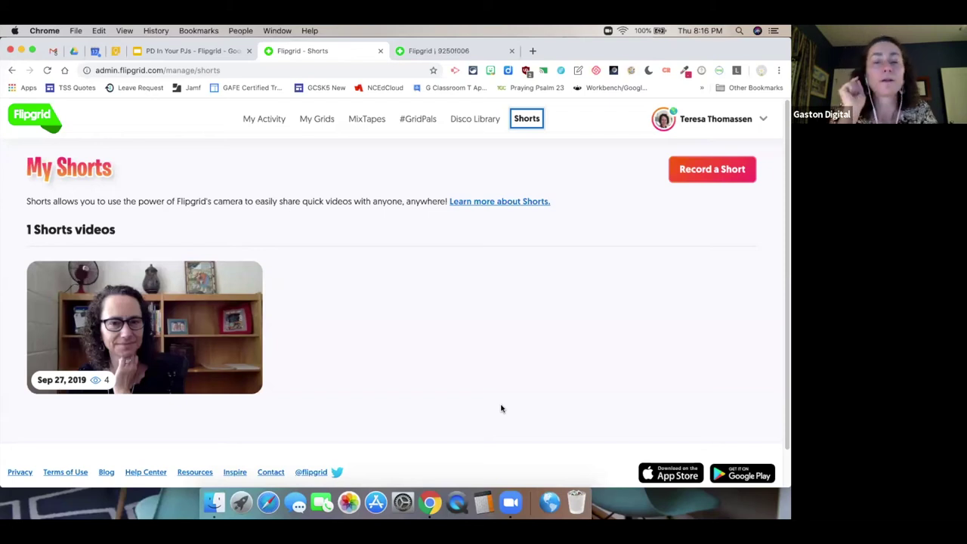
pyautogui.click(218, 340)
pyautogui.scroll(-4, 514, 394)
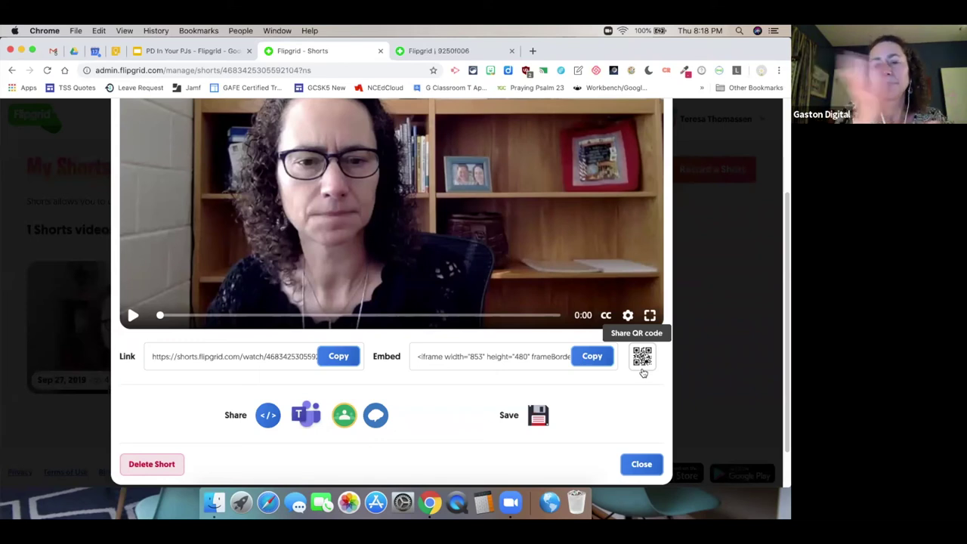
pyautogui.click(641, 464)
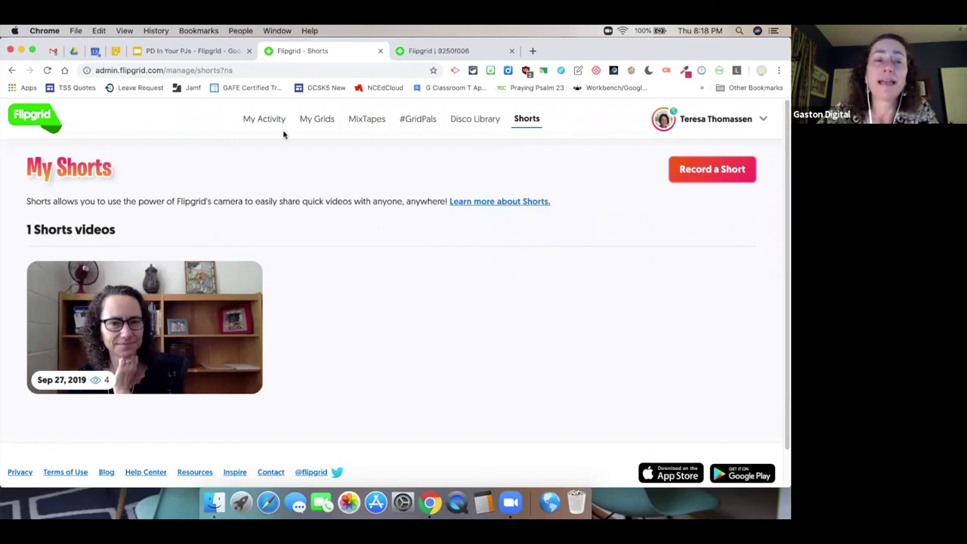
# Step: Present the Google Slides deck full screen and advance to the Resources slide
pyautogui.click(213, 51)
pyautogui.click(673, 118)
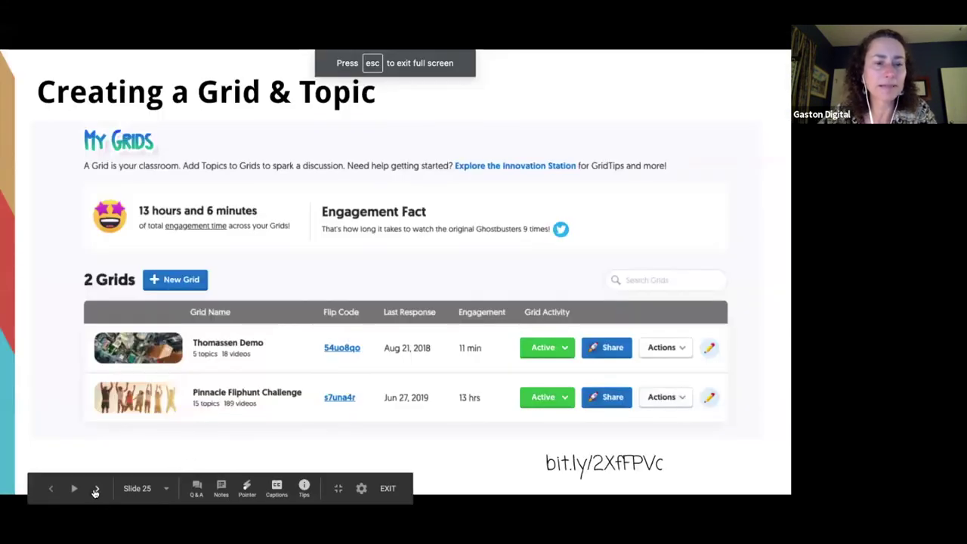
pyautogui.click(96, 489)
pyautogui.click(96, 490)
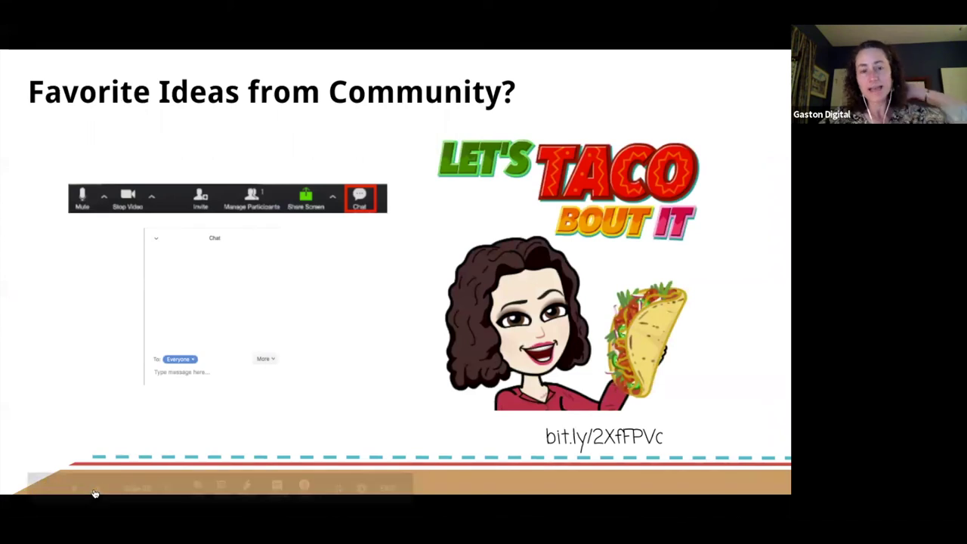
pyautogui.click(96, 490)
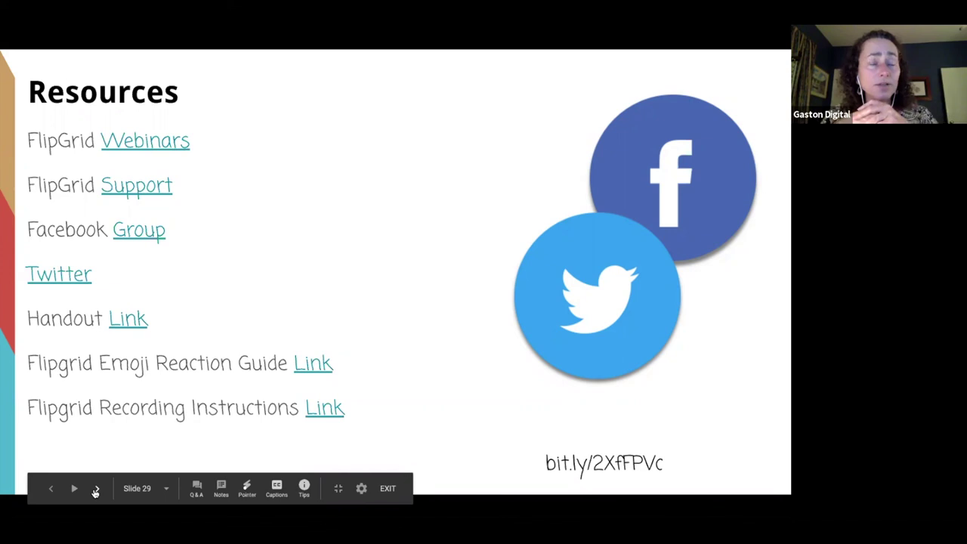